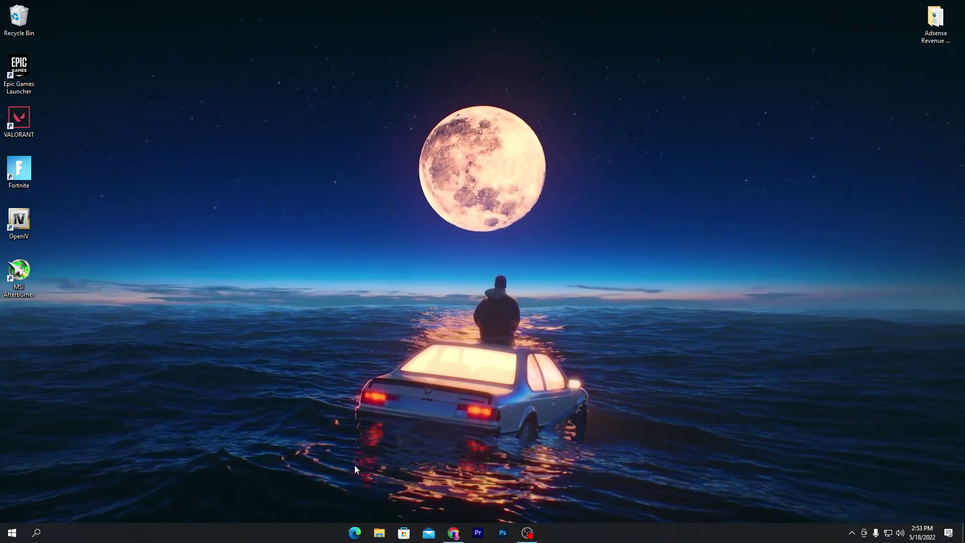
- In File Explorer, go via This PC to D:\SteamLibrary\steamapps\common\Apex Legends
{"action": "left_click", "coordinate": [380, 534]}
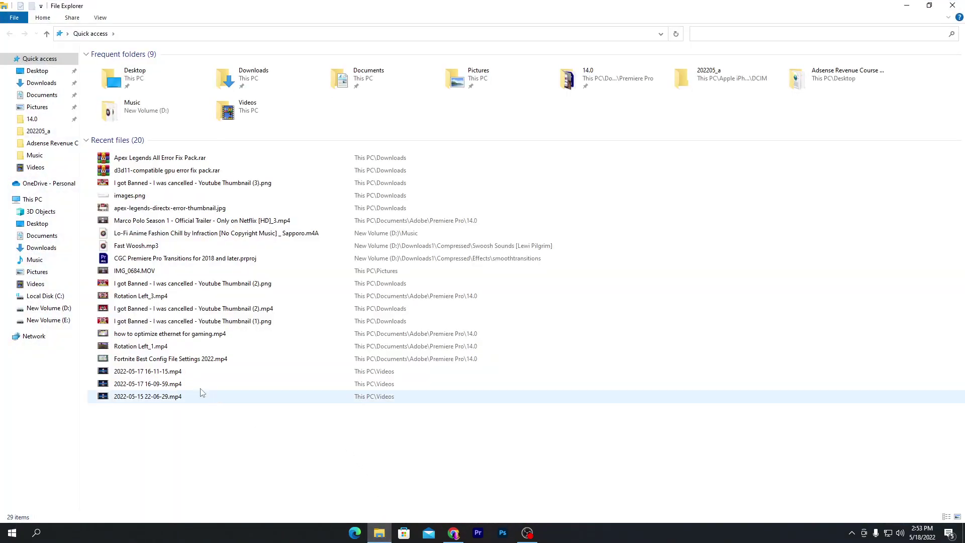
{"action": "left_click", "coordinate": [33, 200]}
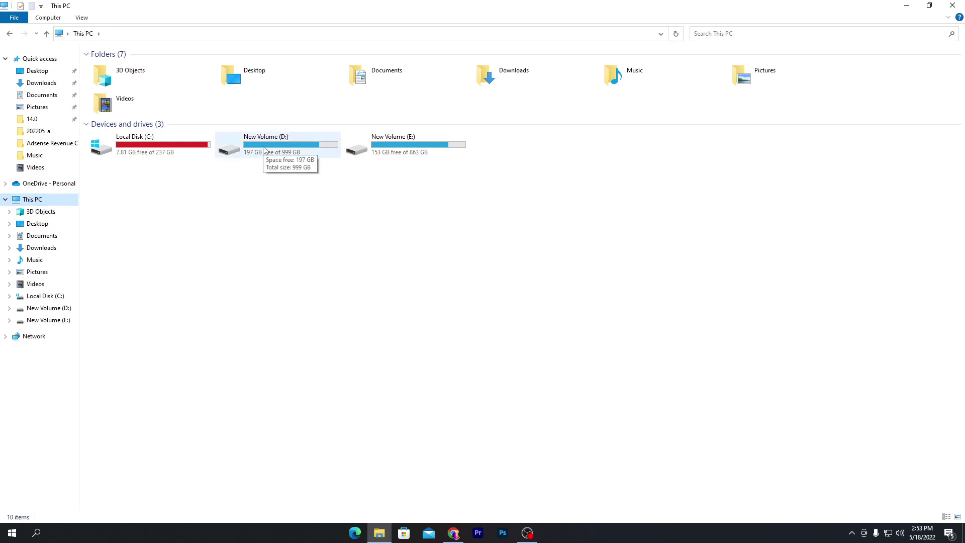
{"action": "double_click", "coordinate": [264, 150]}
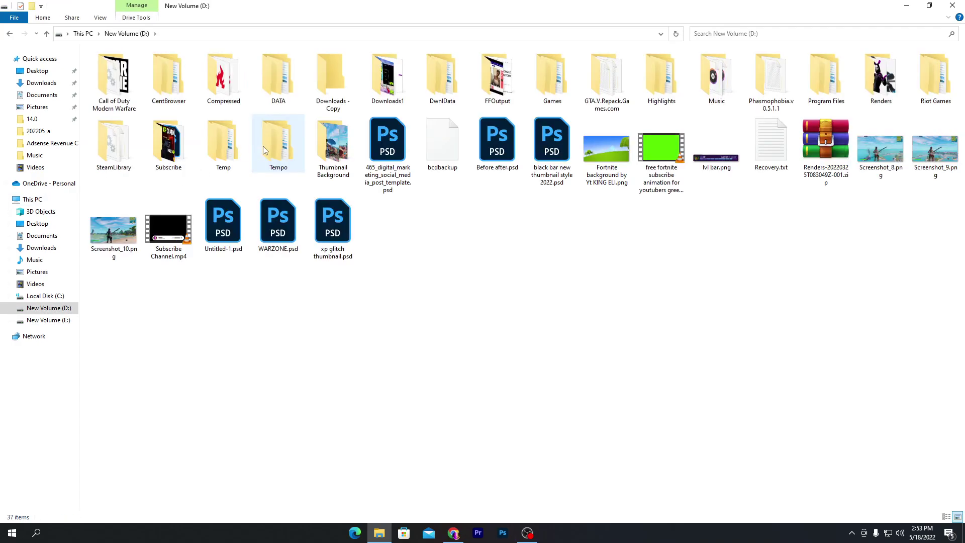
{"action": "double_click", "coordinate": [129, 146]}
{"action": "double_click", "coordinate": [116, 66]}
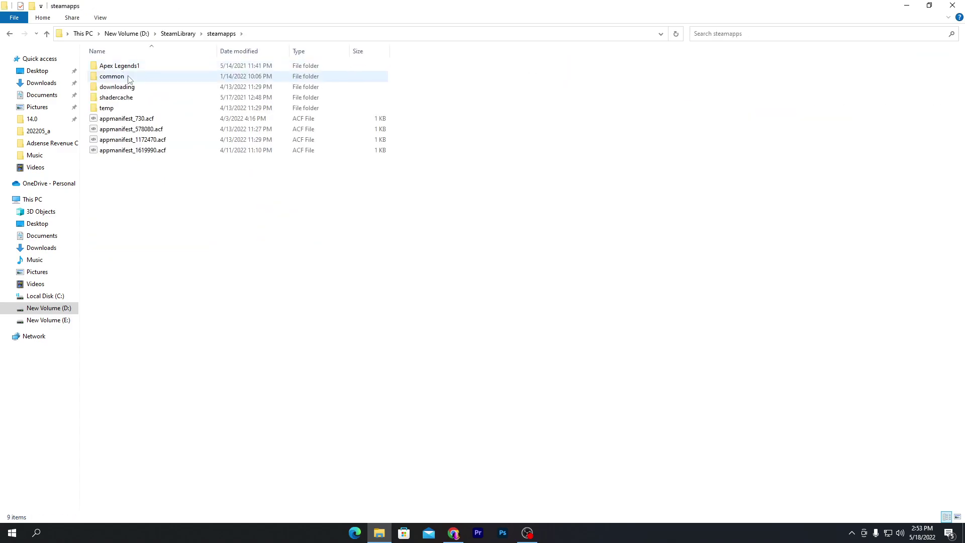
{"action": "double_click", "coordinate": [129, 77]}
{"action": "double_click", "coordinate": [135, 67]}
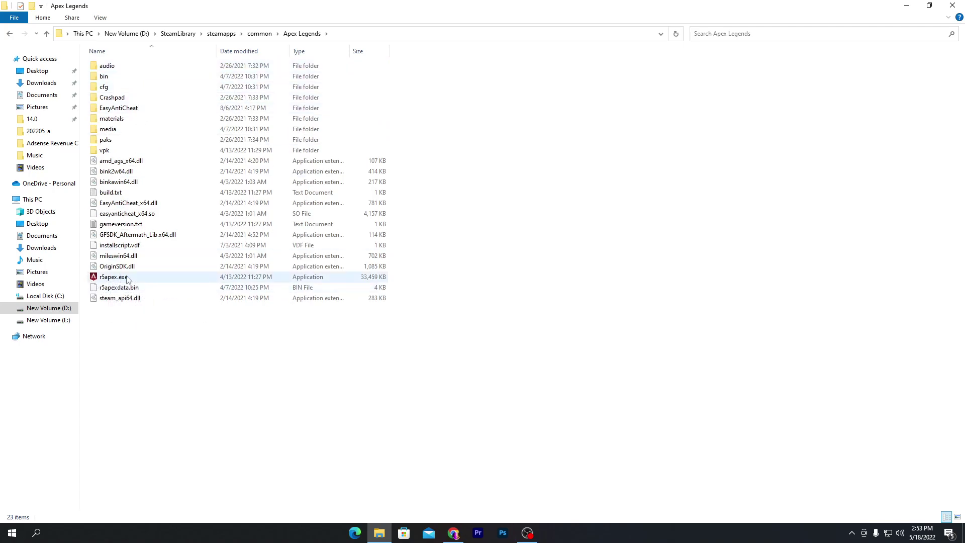
- In r5apex.exe's Compatibility properties, disable fullscreen optimizations and set the high DPI override to Application
{"action": "right_click", "coordinate": [105, 280]}
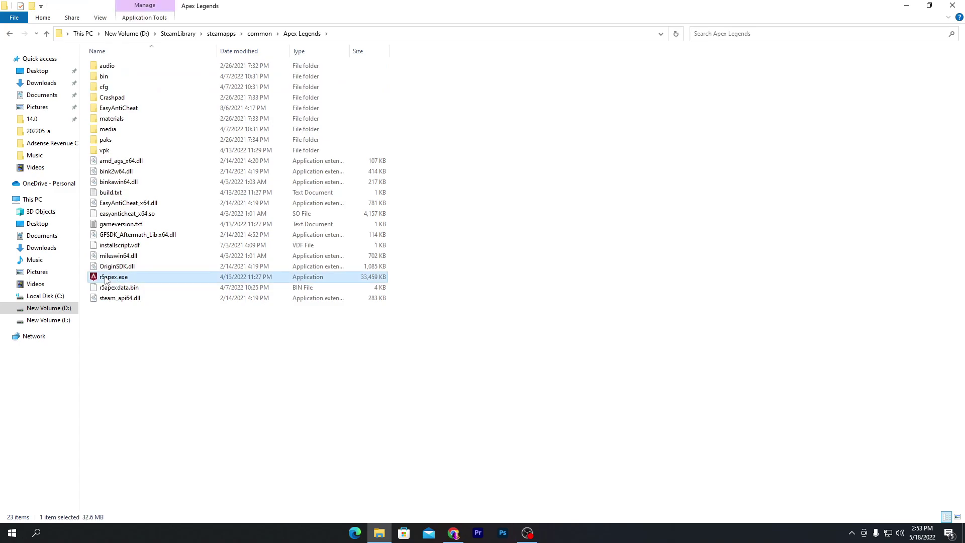
{"action": "left_click", "coordinate": [146, 509]}
{"action": "left_click", "coordinate": [199, 278]}
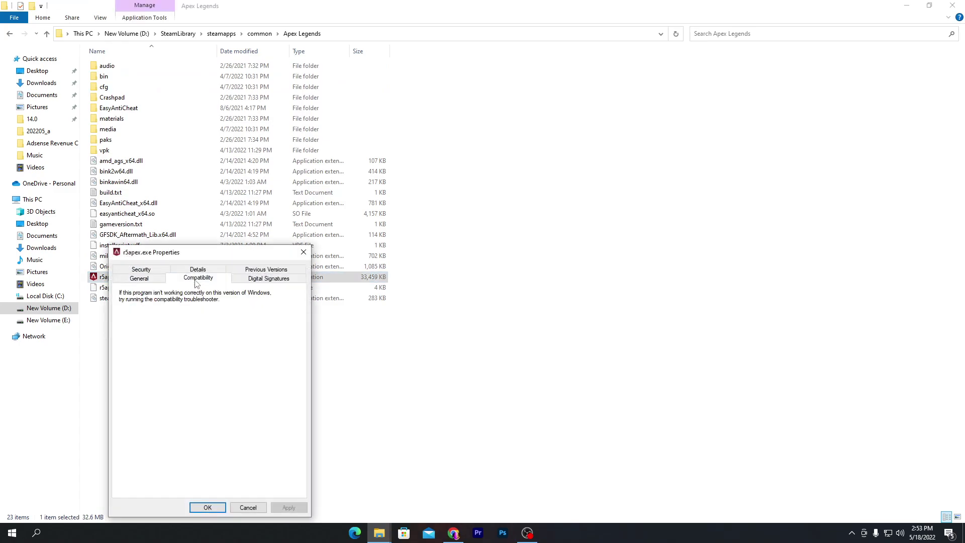
{"action": "left_click_drag", "start_coordinate": [189, 257], "coordinate": [381, 151]}
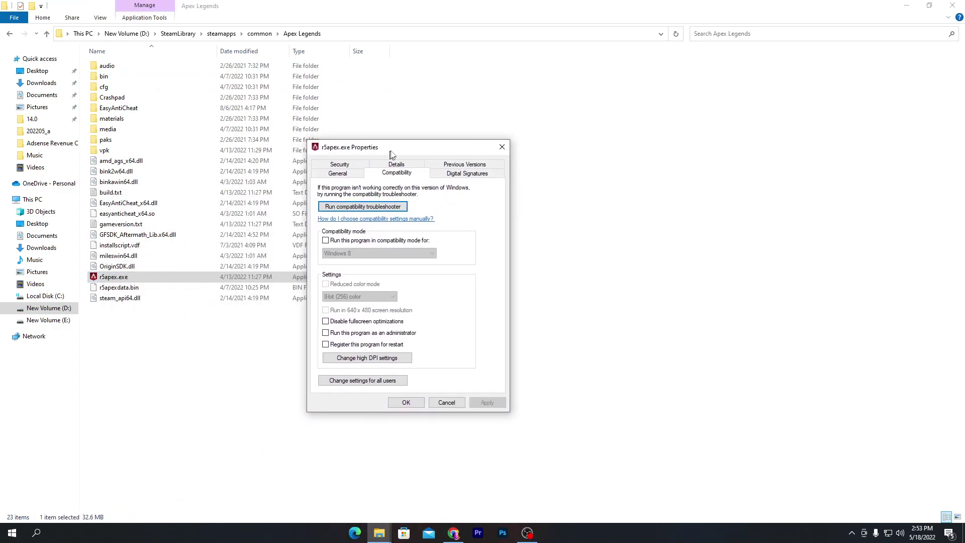
{"action": "left_click", "coordinate": [326, 322]}
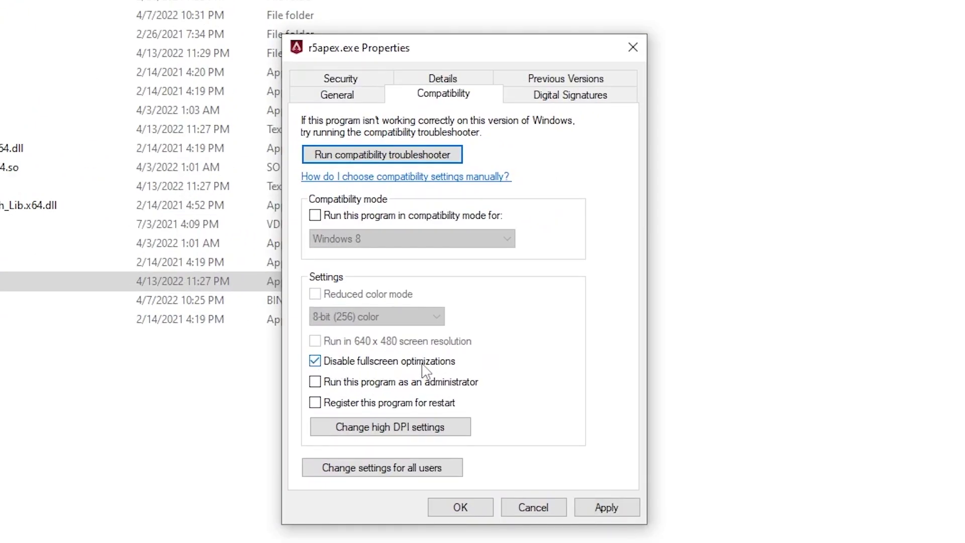
{"action": "left_click", "coordinate": [418, 433]}
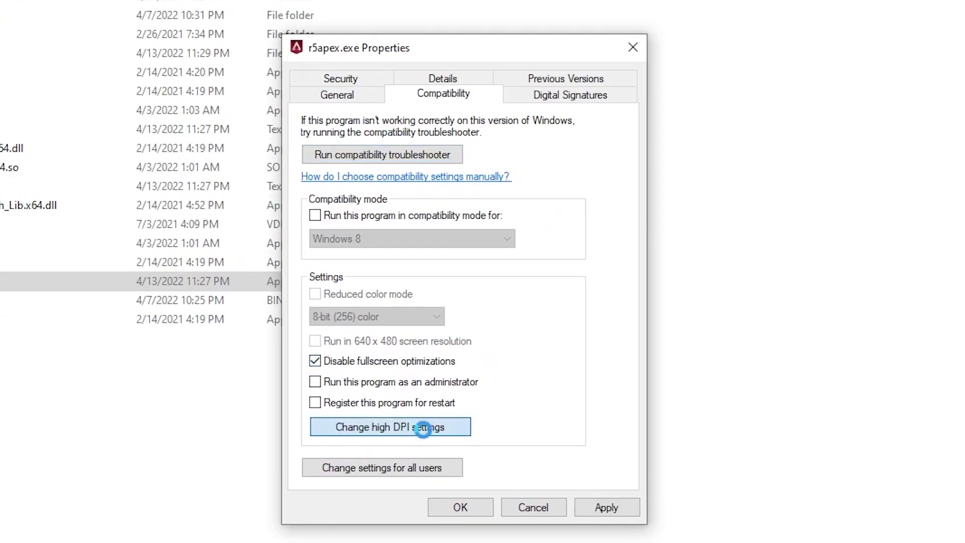
{"action": "left_click", "coordinate": [380, 402]}
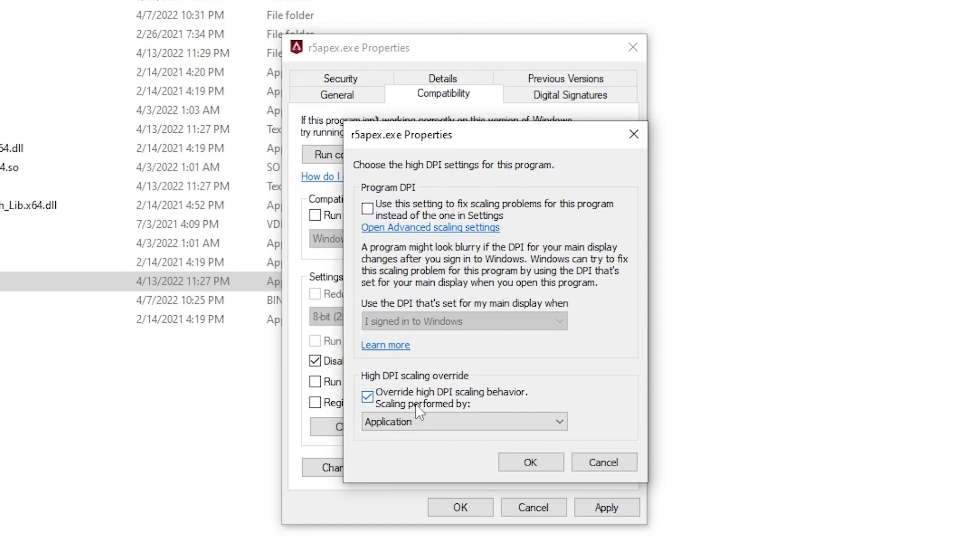
{"action": "left_click", "coordinate": [532, 462]}
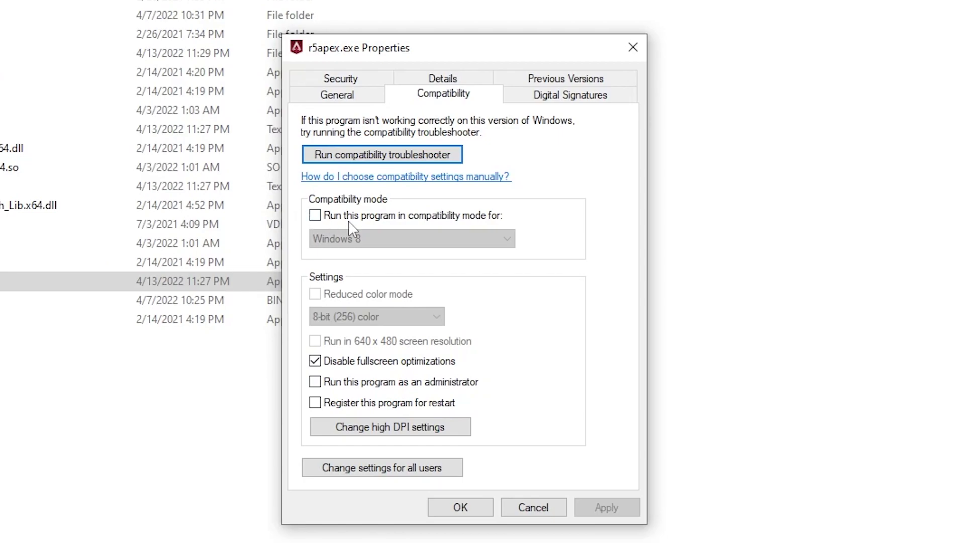
- Enable Windows 8 compatibility mode for r5apex.exe and apply the settings with OK
{"action": "left_click", "coordinate": [317, 218]}
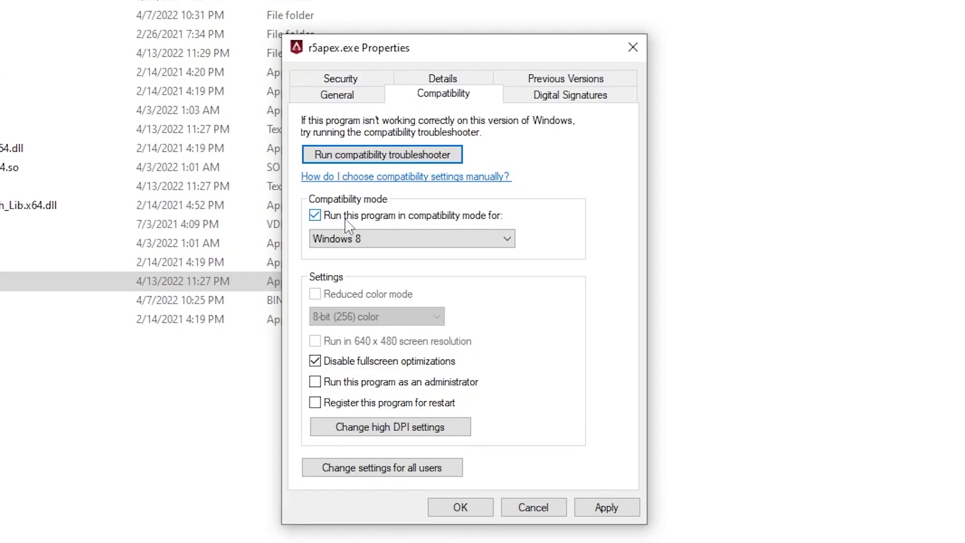
{"action": "left_click", "coordinate": [384, 242]}
{"action": "left_click", "coordinate": [343, 302]}
{"action": "left_click", "coordinate": [455, 509]}
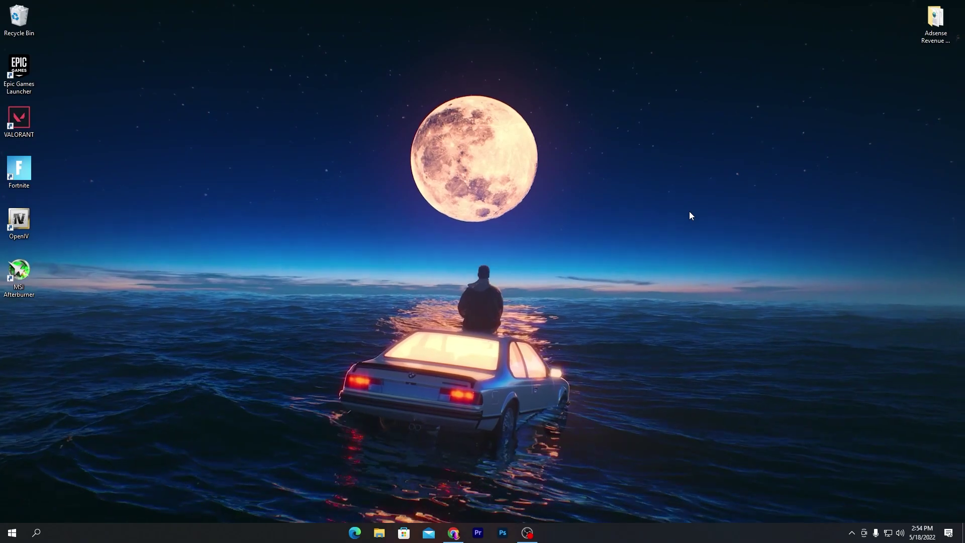
- Bring the uptopacks.com browser window forward and scroll down to Recent Posts
{"action": "left_click", "coordinate": [454, 532]}
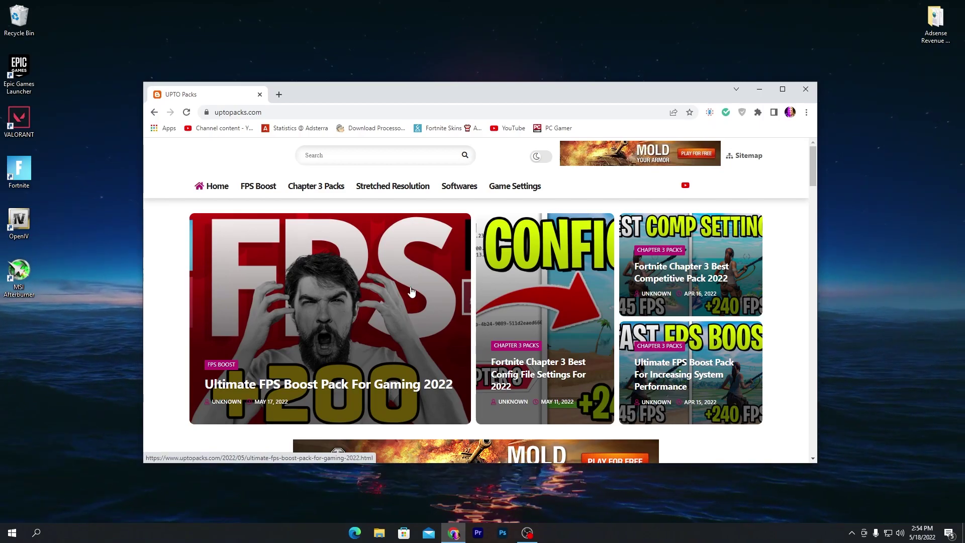
{"action": "scroll", "coordinate": [412, 291], "scroll_direction": "down", "scroll_amount": 15}
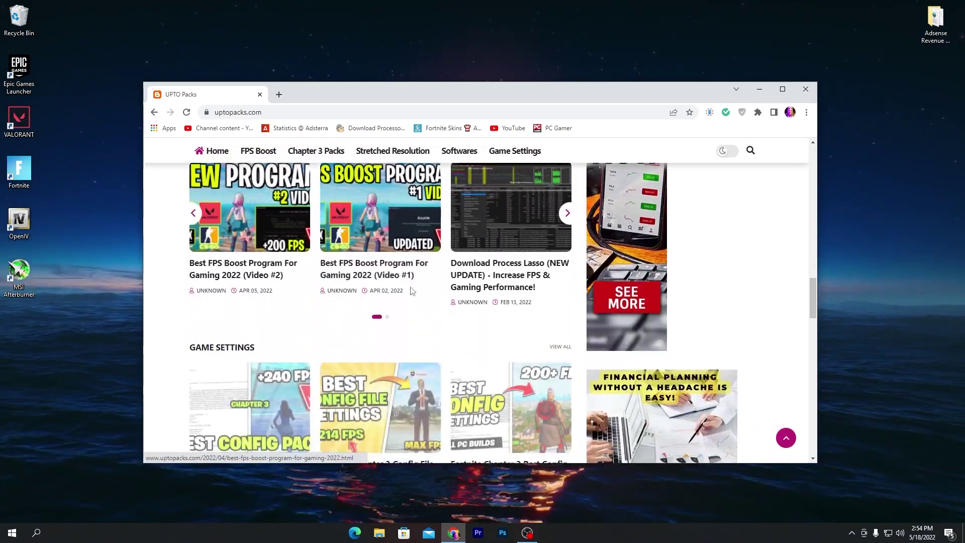
{"action": "scroll", "coordinate": [411, 292], "scroll_direction": "down", "scroll_amount": 6}
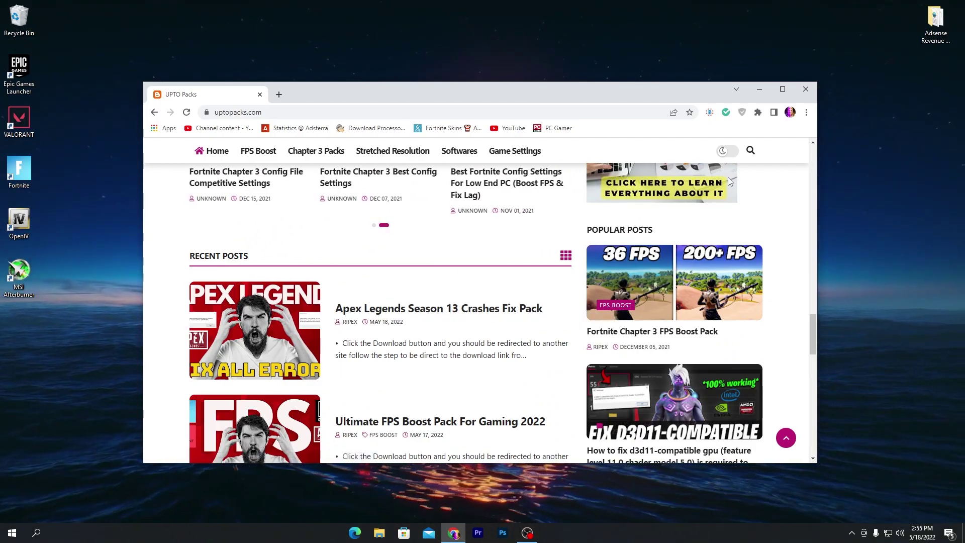
- Search the Uptopacks site for 'apex legends'
{"action": "left_click", "coordinate": [751, 151]}
{"action": "left_click", "coordinate": [249, 88]}
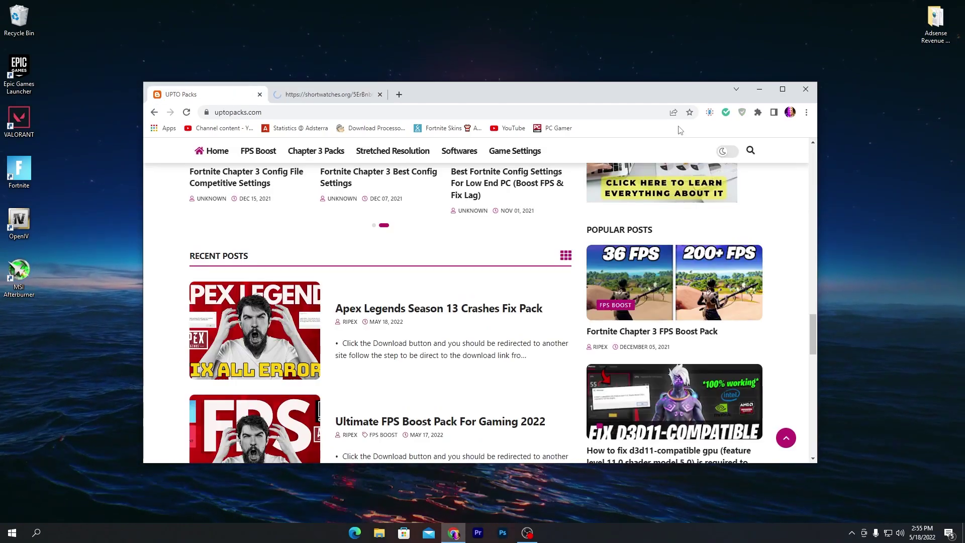
{"action": "left_click", "coordinate": [752, 151]}
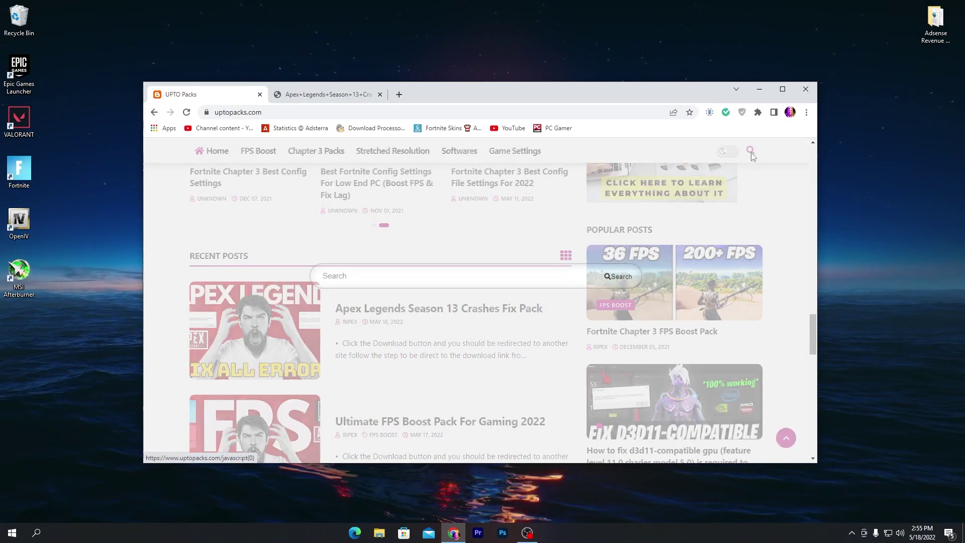
{"action": "left_click", "coordinate": [444, 278]}
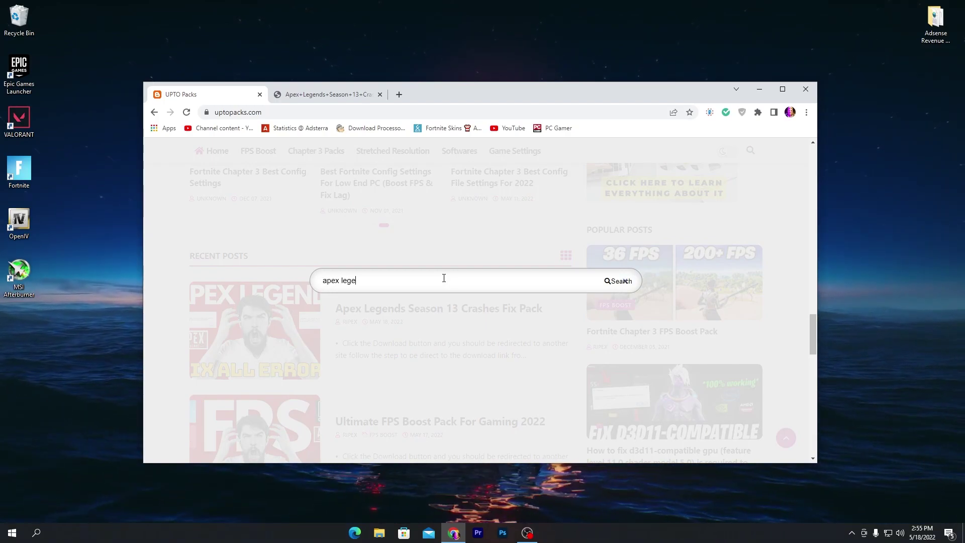
{"action": "type", "text": "apex legends"}
{"action": "key", "text": "Return"}
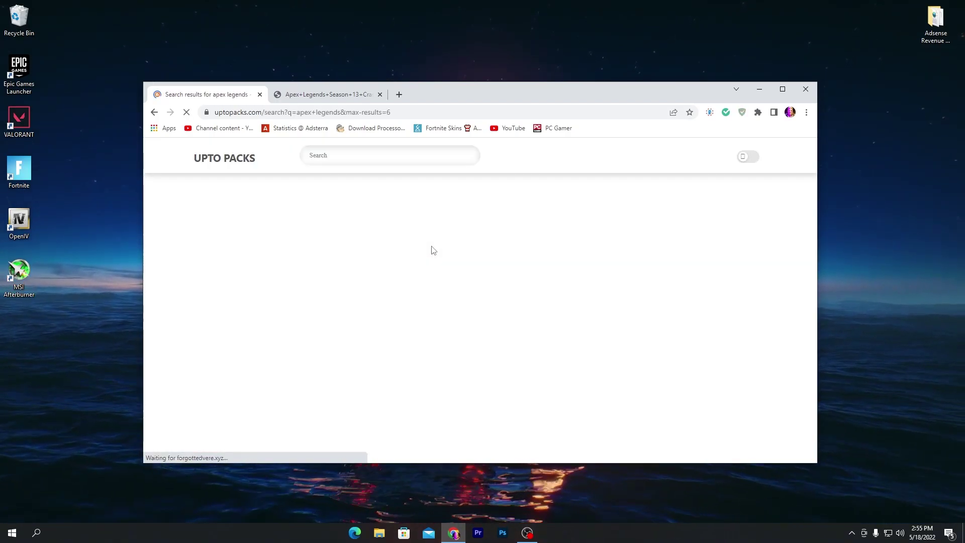
- Open the Apex Legends Season 13 Crashes Fix Pack article and scroll to its download section
{"action": "scroll", "coordinate": [315, 297], "scroll_direction": "down", "scroll_amount": 2}
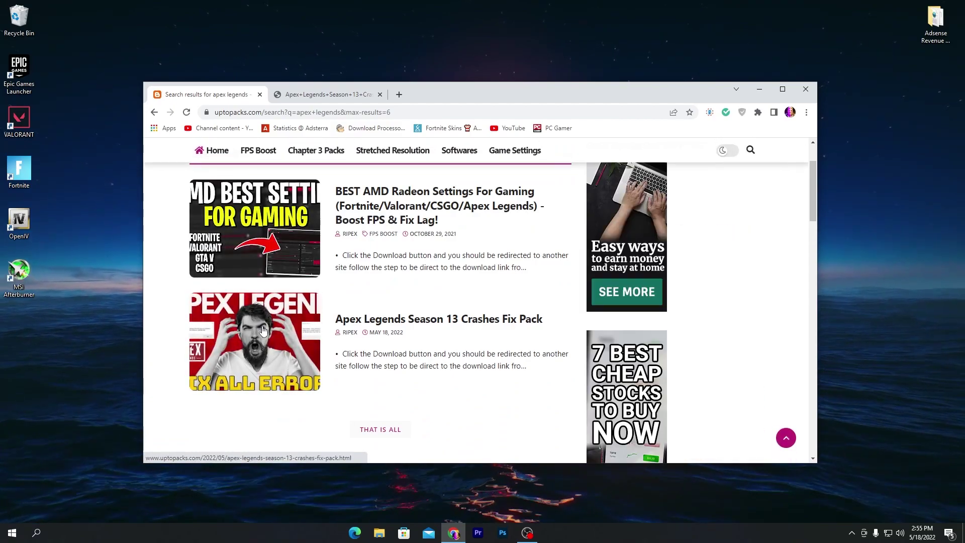
{"action": "left_click", "coordinate": [474, 322]}
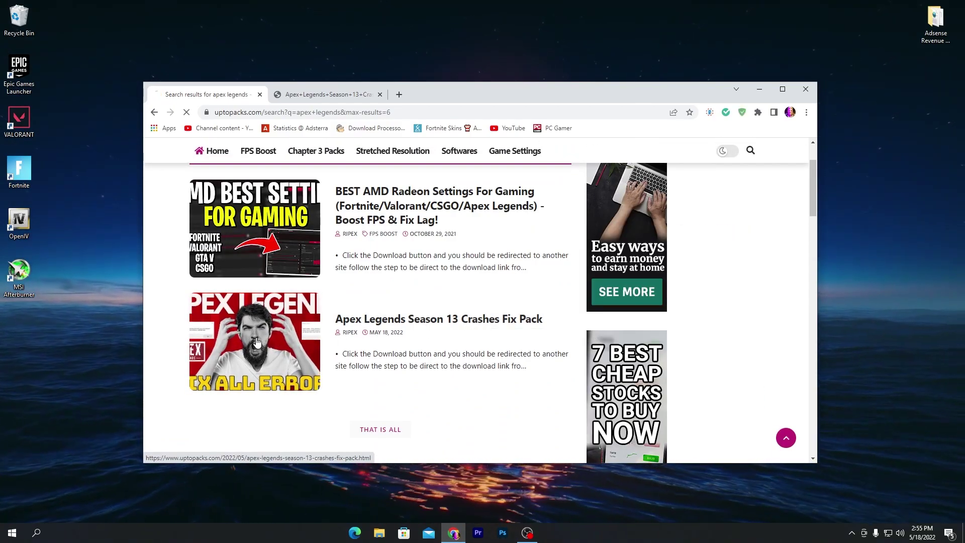
{"action": "scroll", "coordinate": [403, 302], "scroll_direction": "down", "scroll_amount": 8}
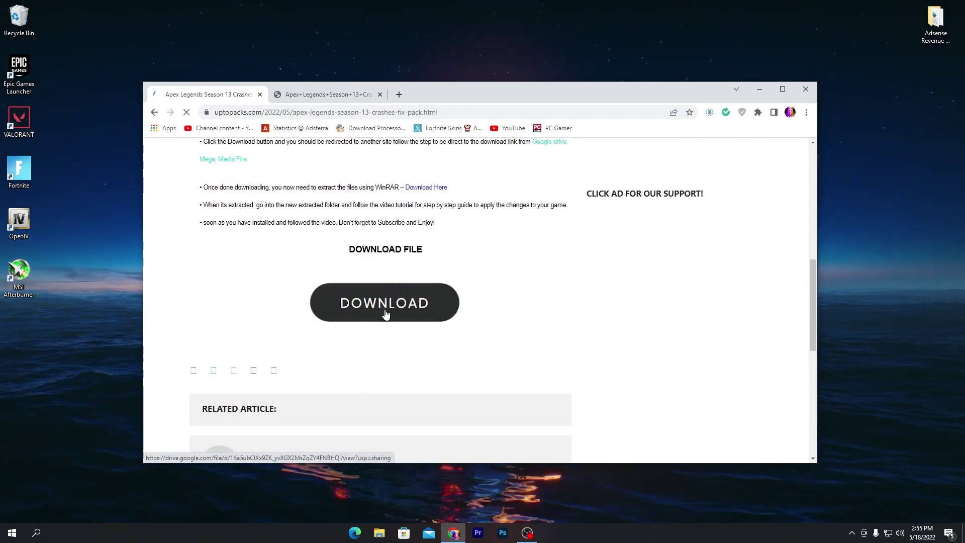
- Follow the DOWNLOAD link, close the ad tab, and download Apex Legends All Error Fix Pack.rar from Drive
{"action": "left_click", "coordinate": [385, 304]}
{"action": "left_click", "coordinate": [208, 94]}
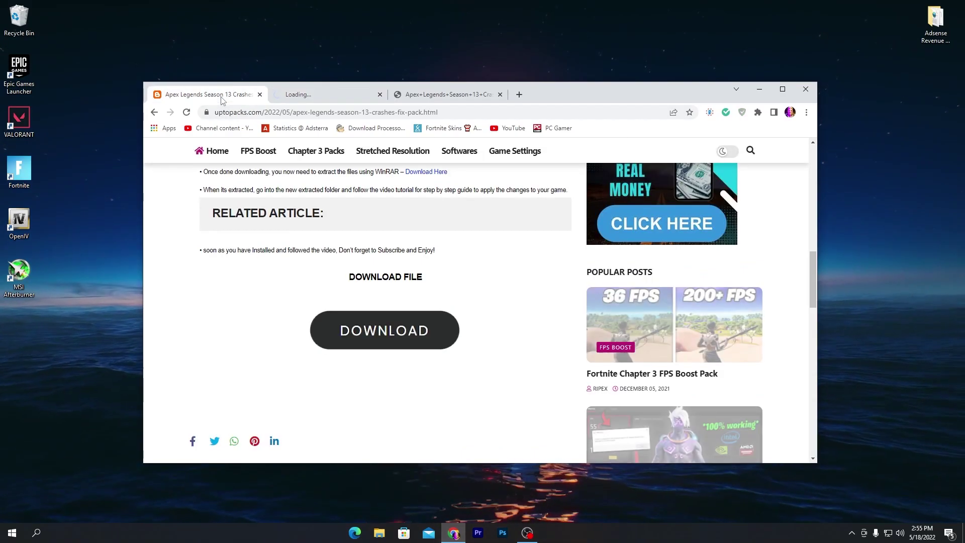
{"action": "scroll", "coordinate": [371, 271], "scroll_direction": "down", "scroll_amount": 3}
{"action": "left_click", "coordinate": [371, 180]}
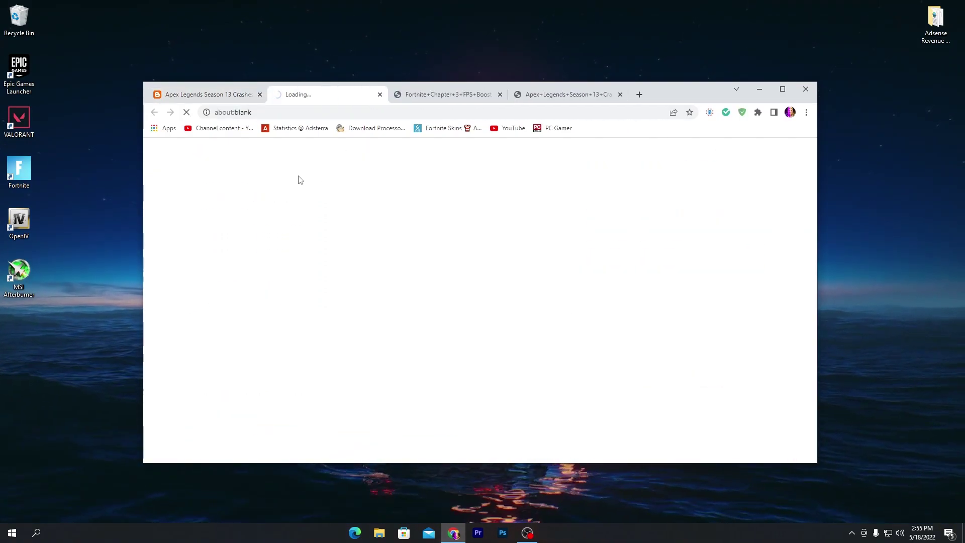
{"action": "left_click", "coordinate": [500, 96]}
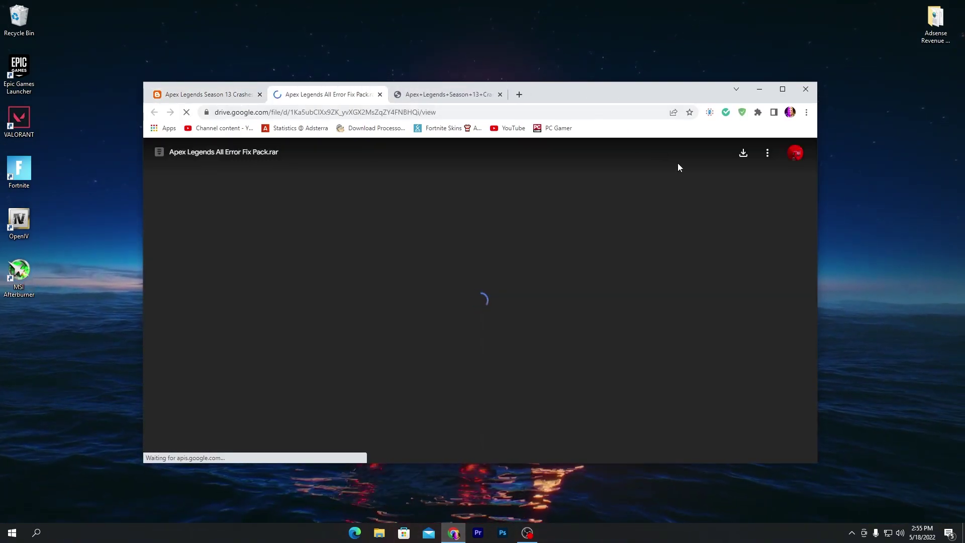
{"action": "left_click", "coordinate": [739, 154]}
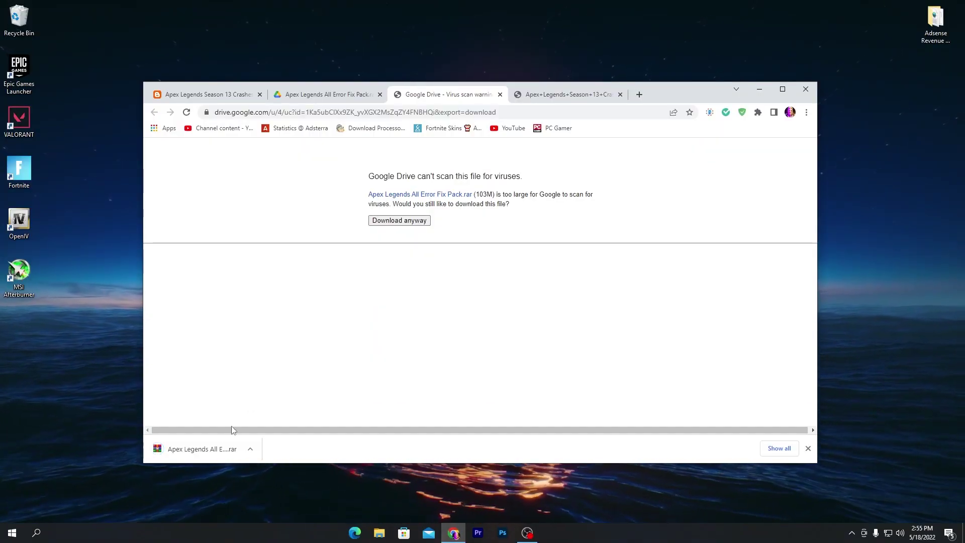
- Put the downloaded rar on the desktop and extract it into its own folder
{"action": "left_click_drag", "start_coordinate": [221, 449], "coordinate": [404, 168]}
{"action": "left_click", "coordinate": [758, 89]}
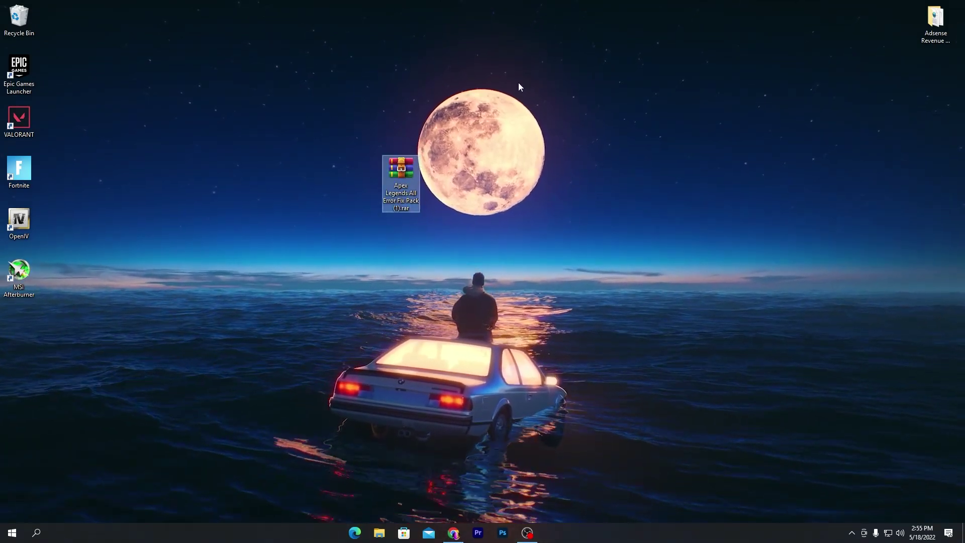
{"action": "right_click", "coordinate": [399, 176]}
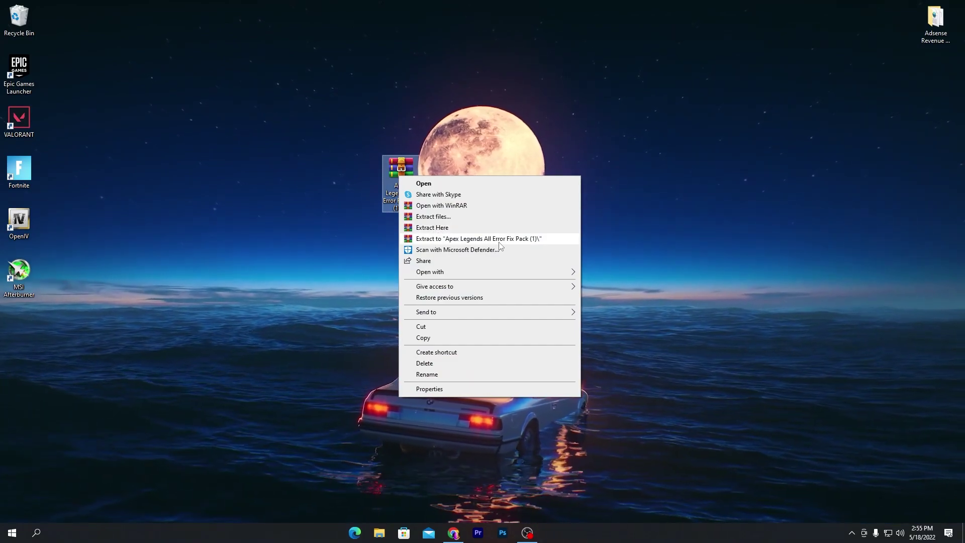
{"action": "left_click", "coordinate": [475, 239]}
{"action": "left_click_drag", "start_coordinate": [18, 324], "coordinate": [432, 180]}
- Open the extracted fix pack folder, its inner fix pack folder, then Visual-C-Runtimes-All-in-One-Oct-2018
{"action": "double_click", "coordinate": [433, 180]}
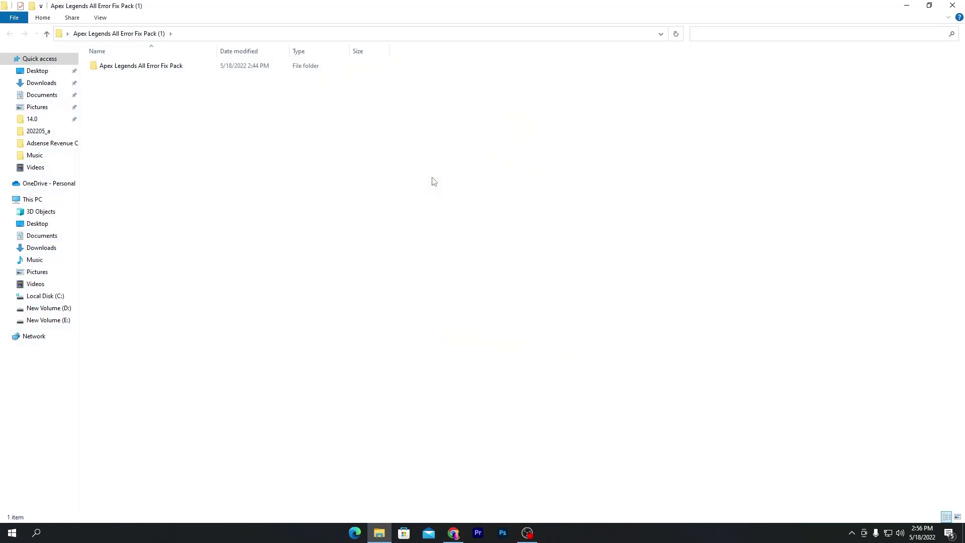
{"action": "double_click", "coordinate": [152, 65]}
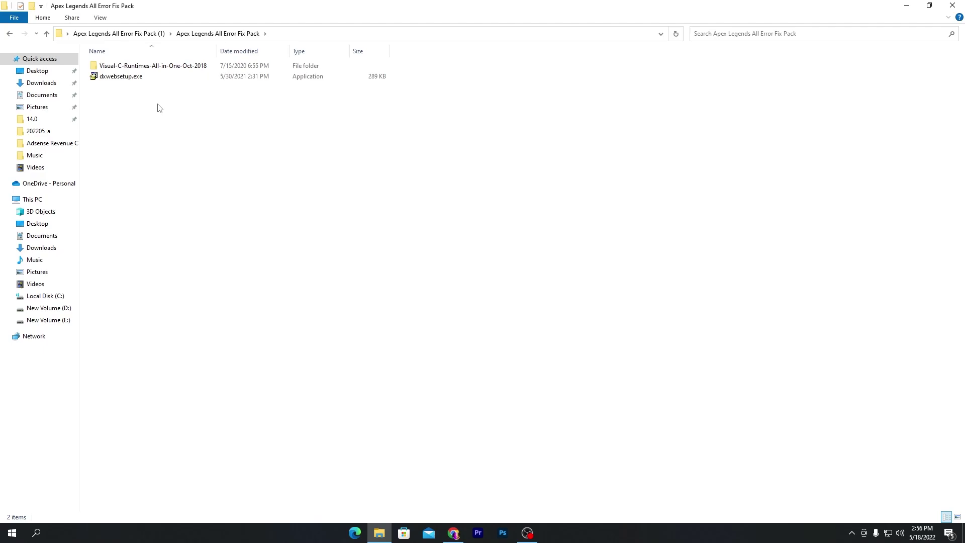
{"action": "double_click", "coordinate": [154, 69]}
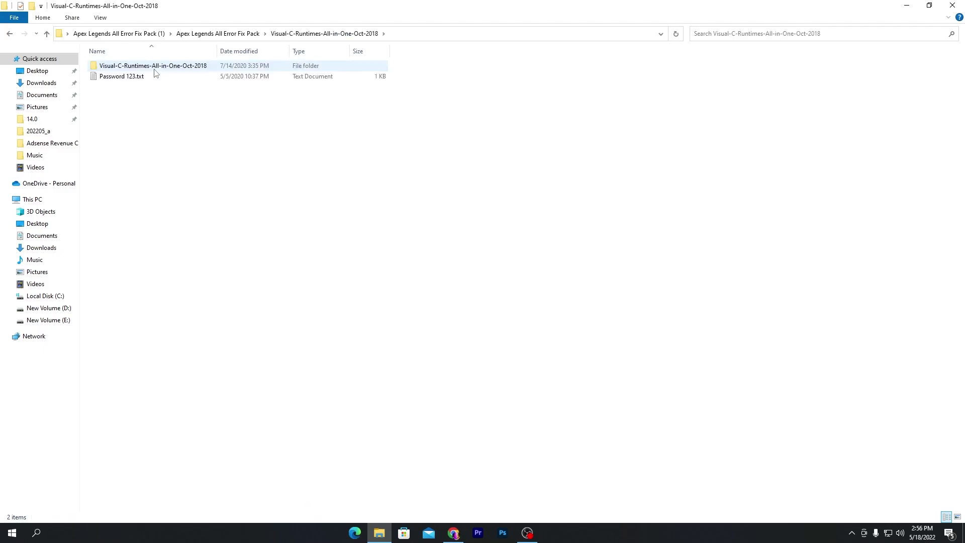
- Run install_all.bat in the innermost runtimes folder, then return to the Apex Legends All Error Fix Pack folder
{"action": "double_click", "coordinate": [154, 70]}
{"action": "double_click", "coordinate": [194, 66]}
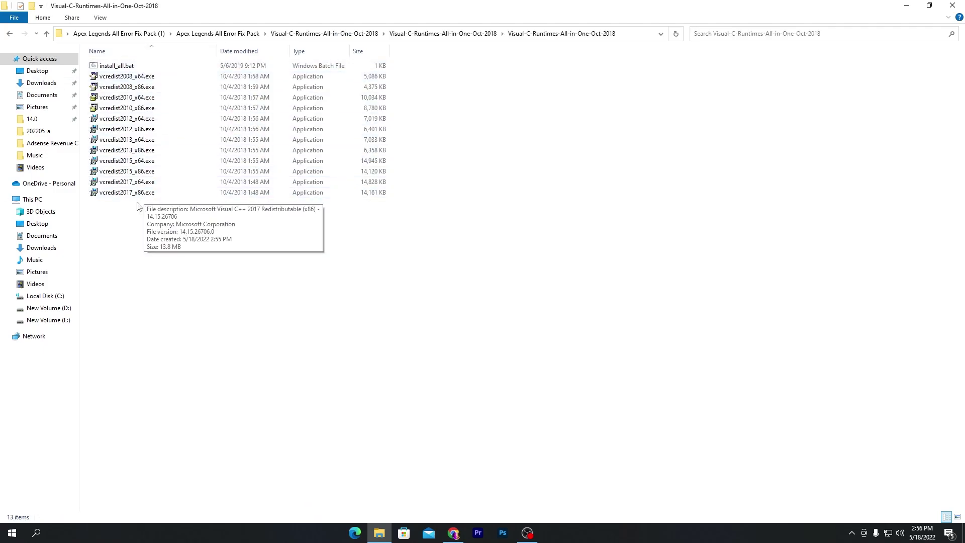
{"action": "left_click_drag", "start_coordinate": [148, 220], "coordinate": [468, 86]}
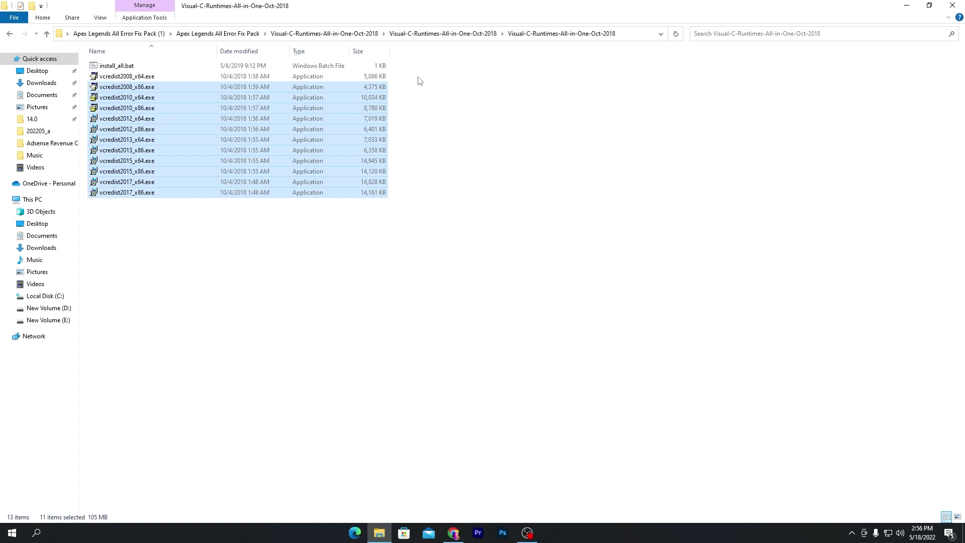
{"action": "double_click", "coordinate": [121, 67]}
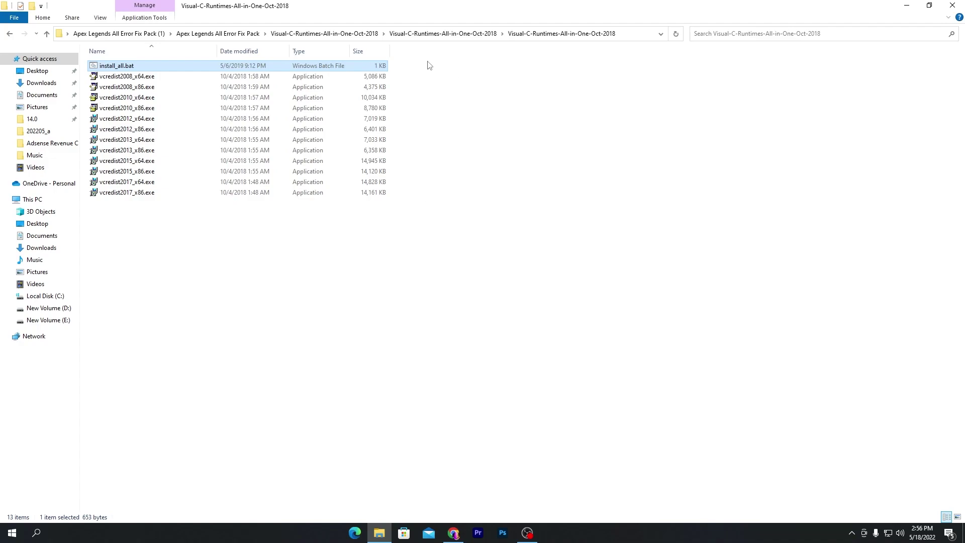
{"action": "left_click", "coordinate": [195, 35]}
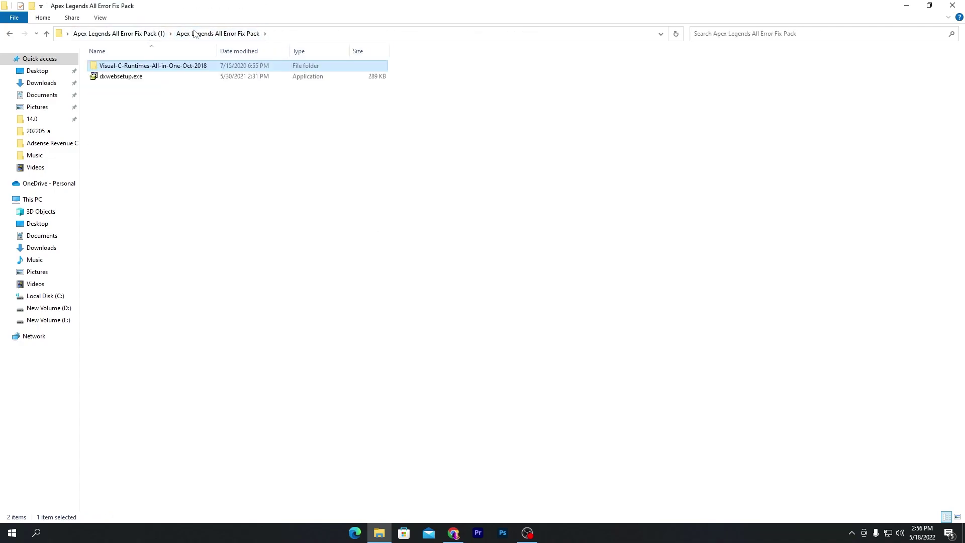
- Run dxwebsetup.exe, accept the license, decline the Bing Bar, and finish DirectX setup
{"action": "double_click", "coordinate": [139, 82]}
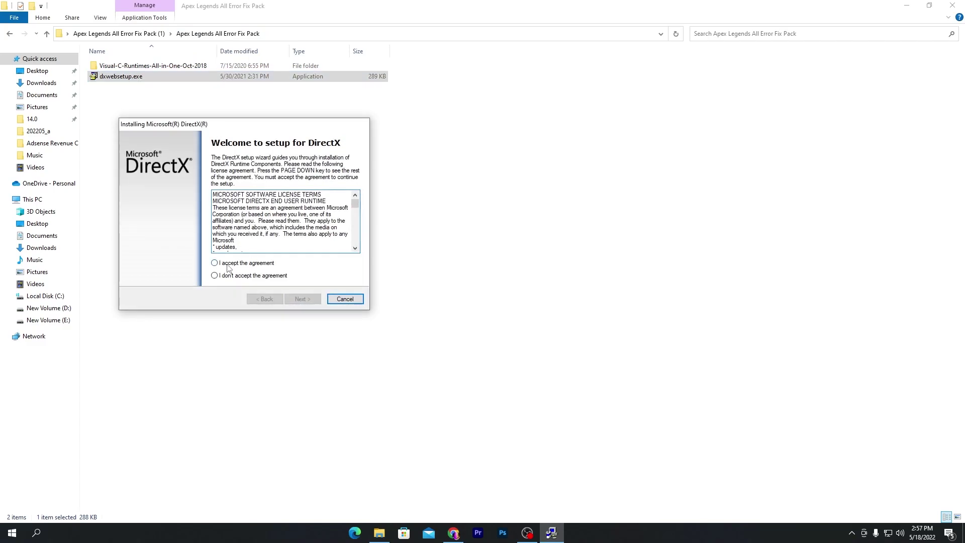
{"action": "left_click", "coordinate": [228, 264]}
{"action": "left_click", "coordinate": [300, 299]}
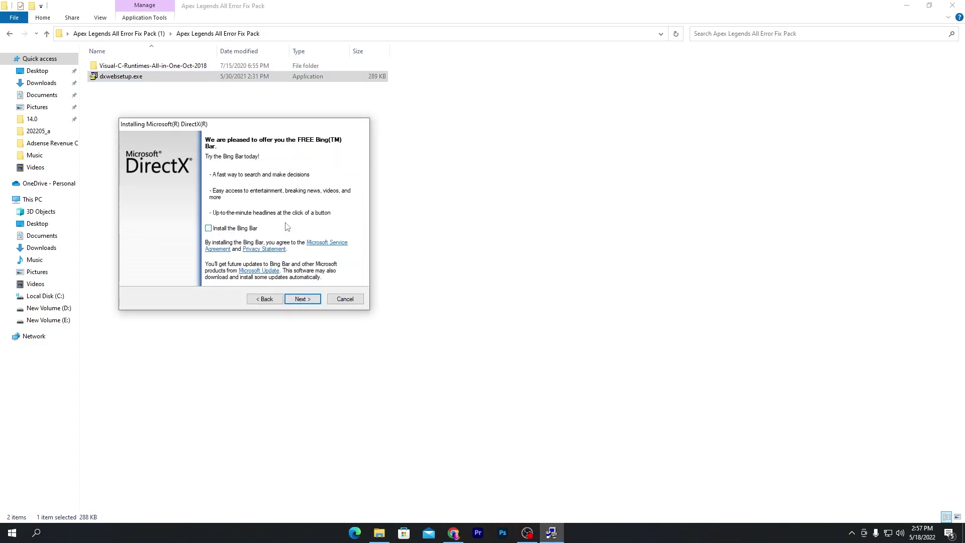
{"action": "left_click", "coordinate": [307, 299]}
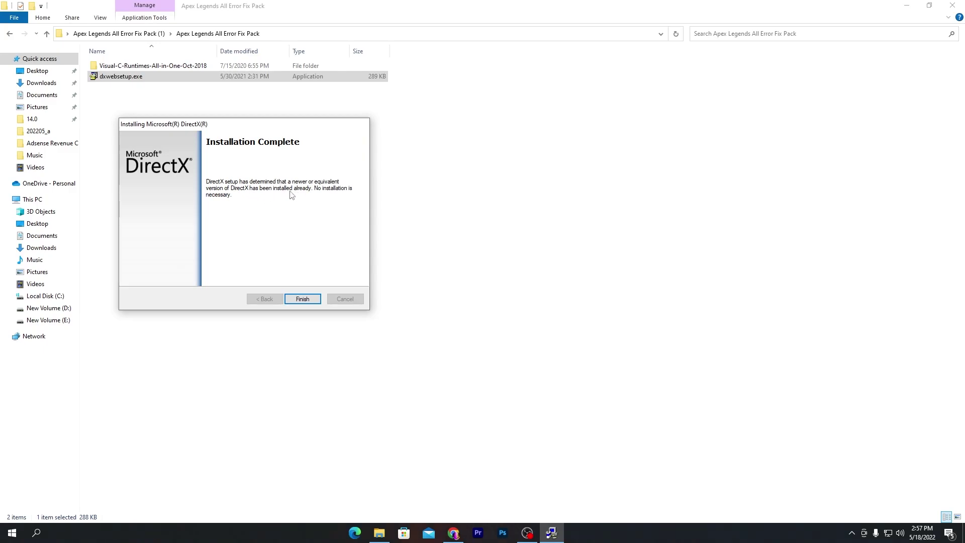
{"action": "left_click", "coordinate": [303, 300]}
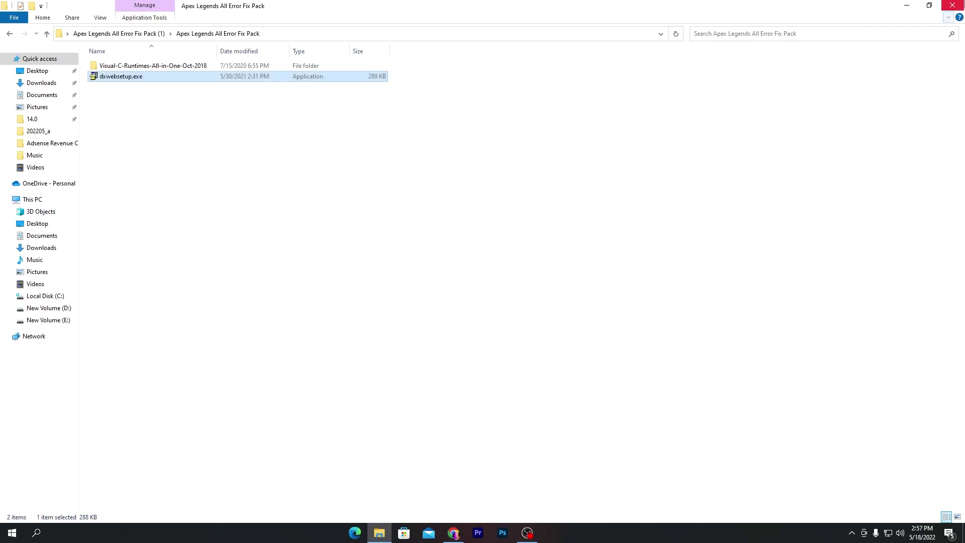
- Close File Explorer, open Settings from Start, and go to Gaming's Xbox Game Bar and Game Mode pages
{"action": "left_click", "coordinate": [953, 5]}
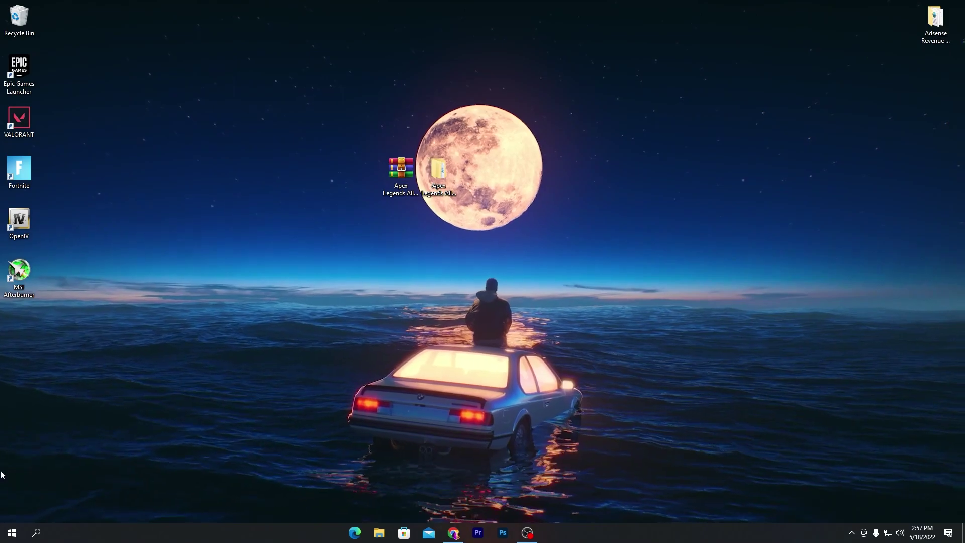
{"action": "left_click", "coordinate": [12, 532]}
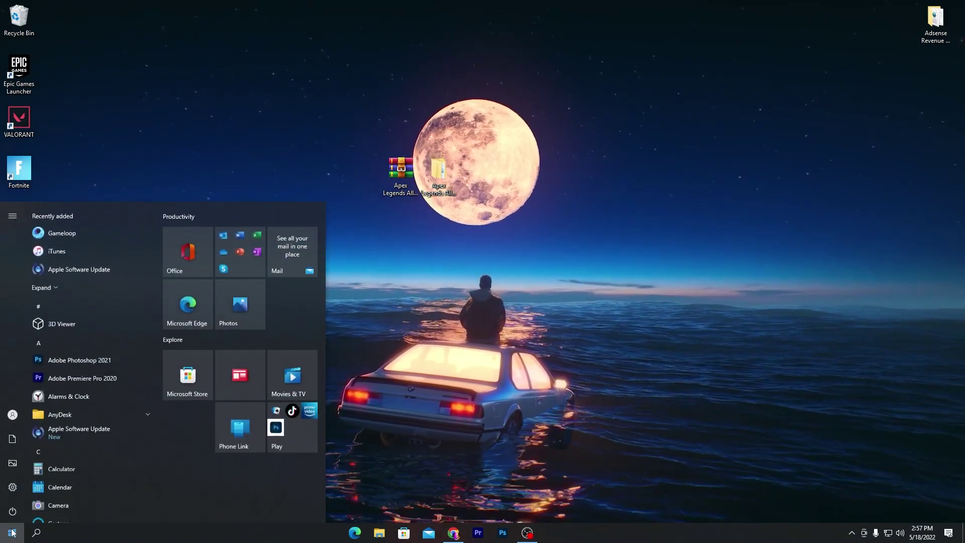
{"action": "left_click", "coordinate": [13, 486]}
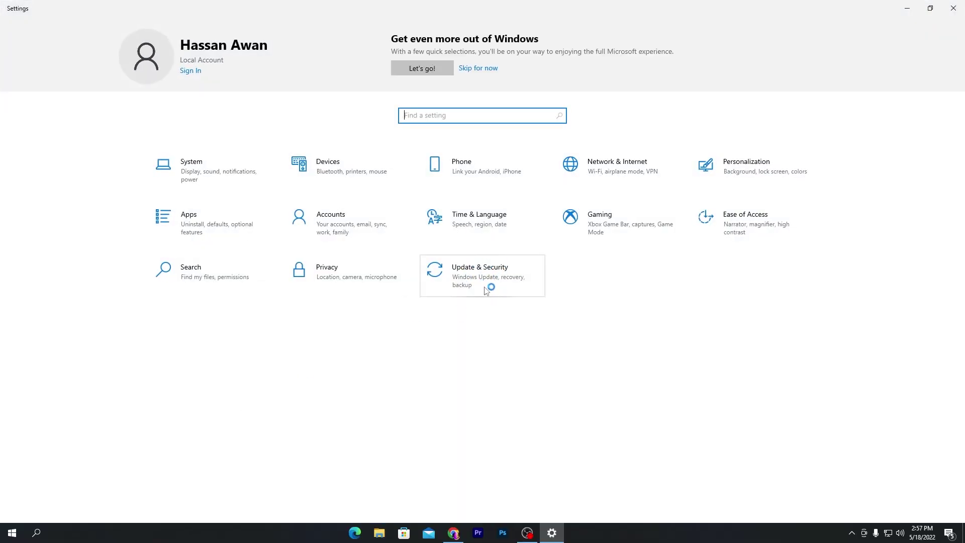
{"action": "left_click", "coordinate": [496, 278]}
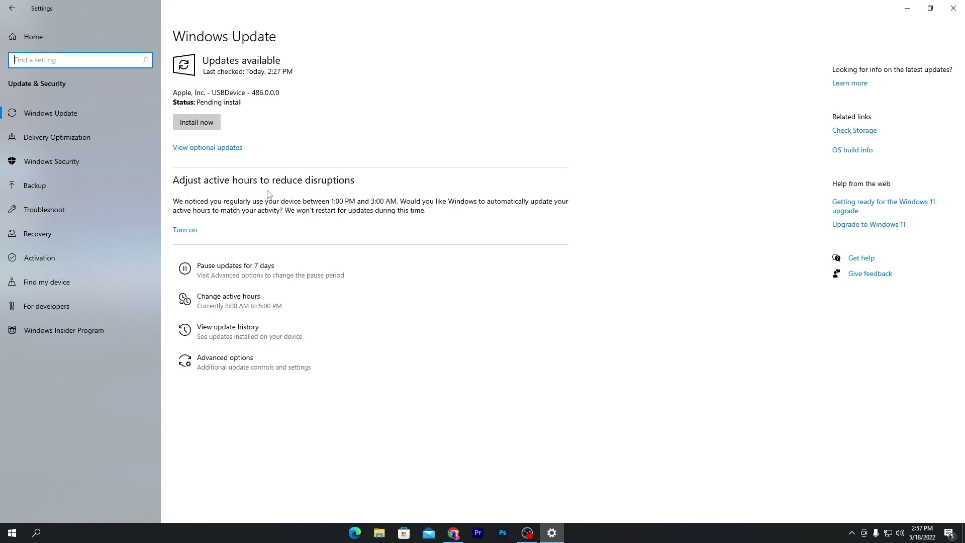
{"action": "left_click", "coordinate": [41, 37]}
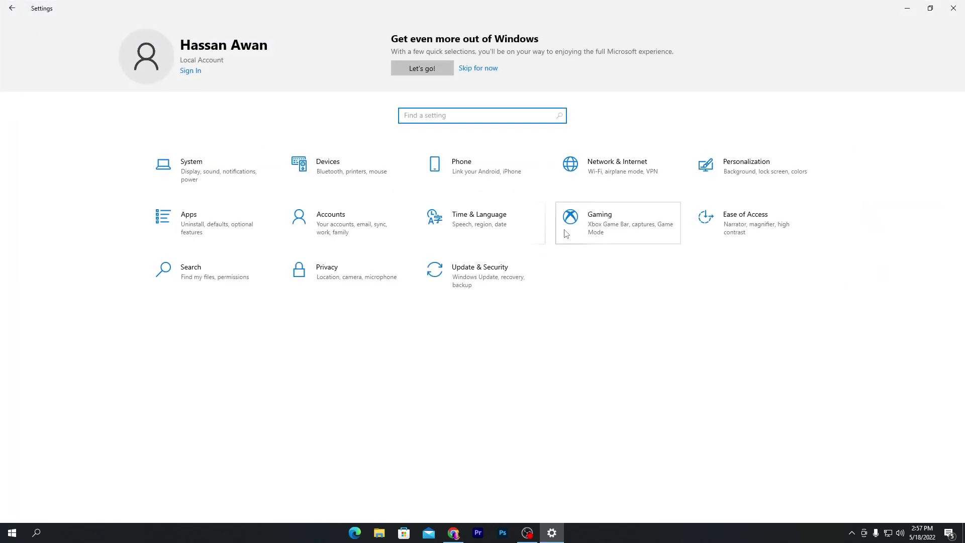
{"action": "left_click", "coordinate": [605, 234]}
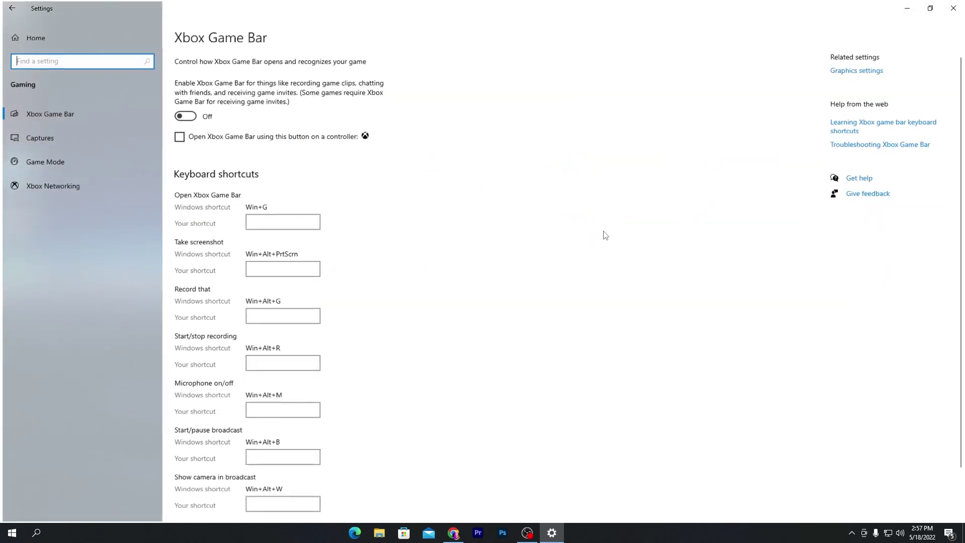
{"action": "left_click", "coordinate": [74, 159]}
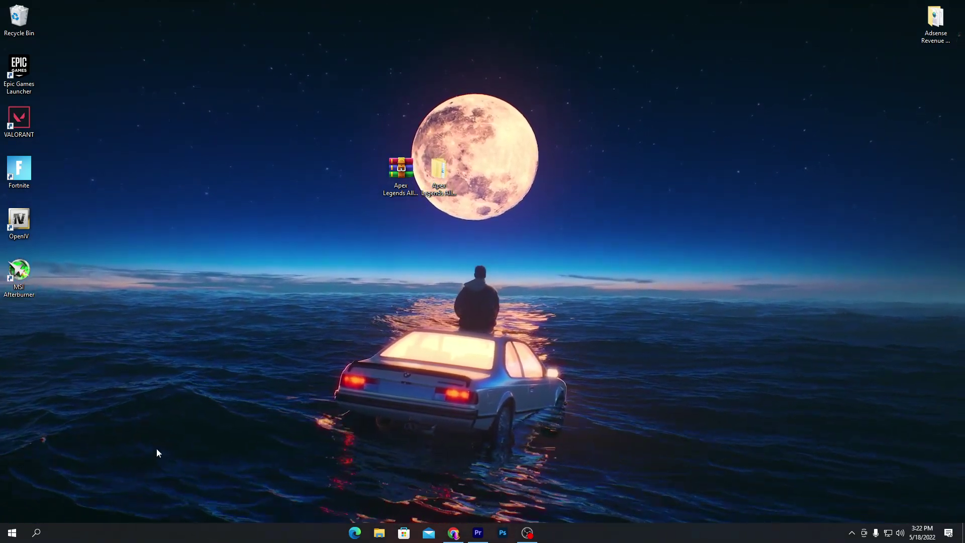
- Open the C:\Windows\Temp folder by entering 'temp' in the Run dialog
{"action": "left_click", "coordinate": [37, 532]}
{"action": "type", "text": "run"}
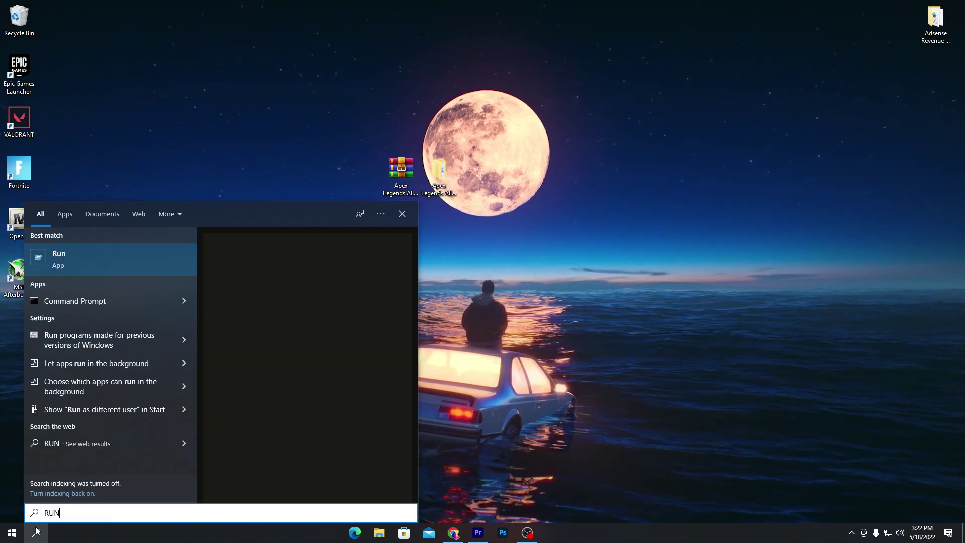
{"action": "key", "text": "Return"}
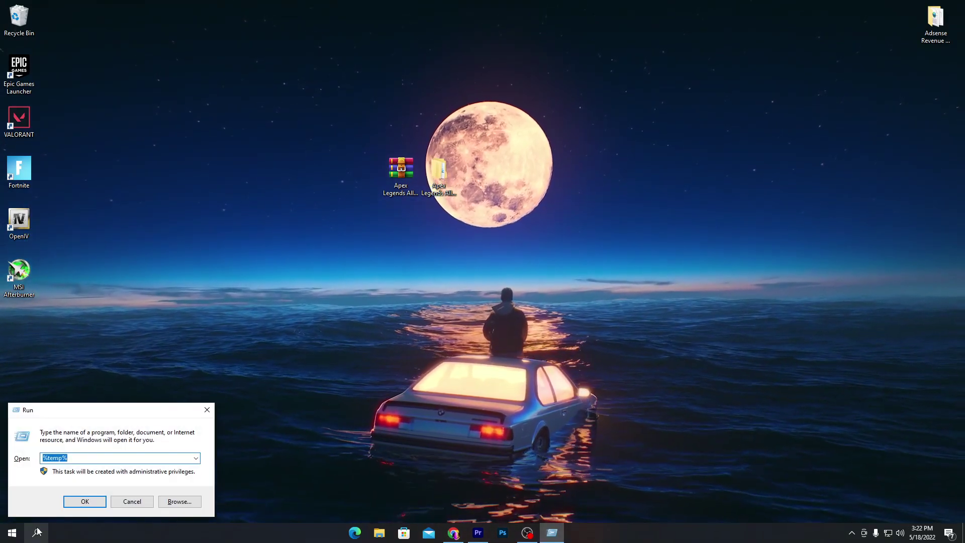
{"action": "type", "text": "temp"}
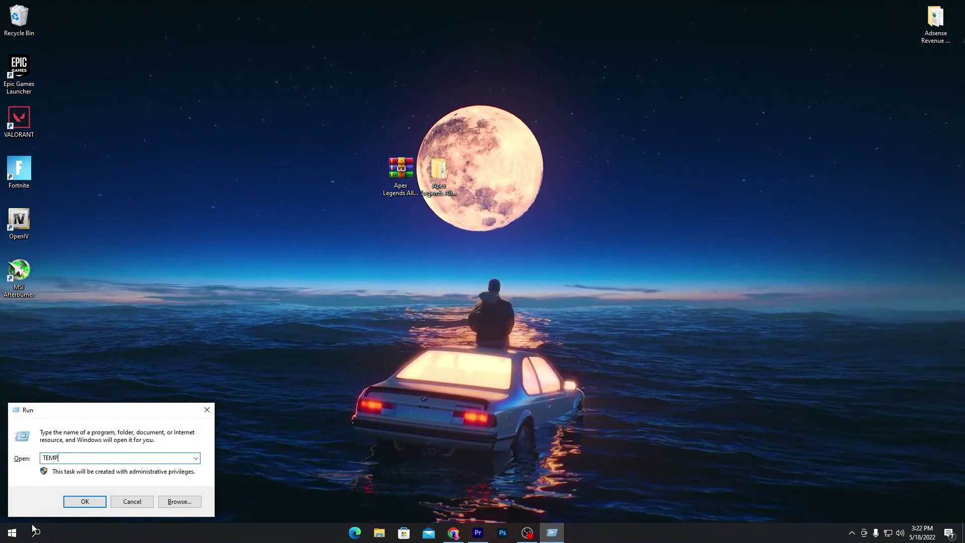
{"action": "key", "text": "Return"}
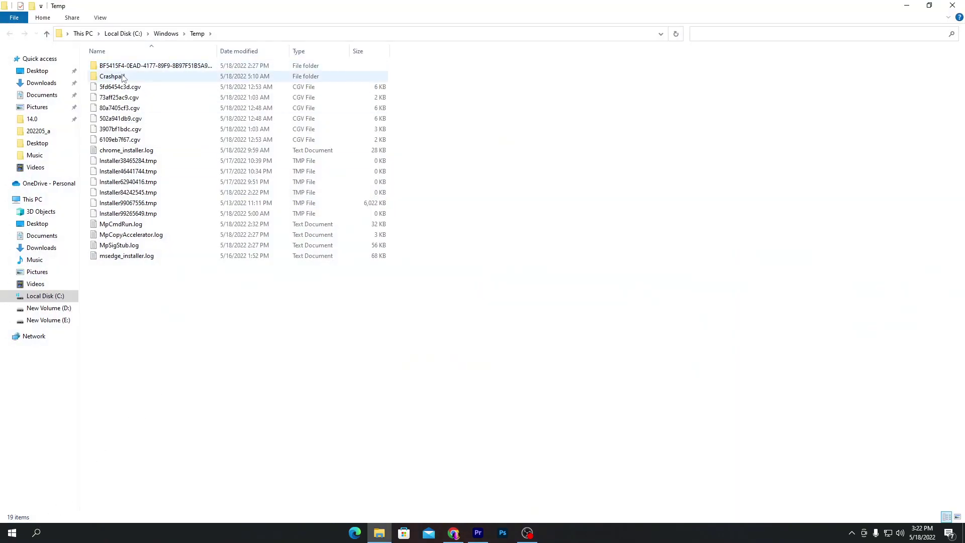
- Delete everything in Windows Temp except the in-use Installer84242545.tmp, then close the window
{"action": "mouse_move", "coordinate": [123, 77]}
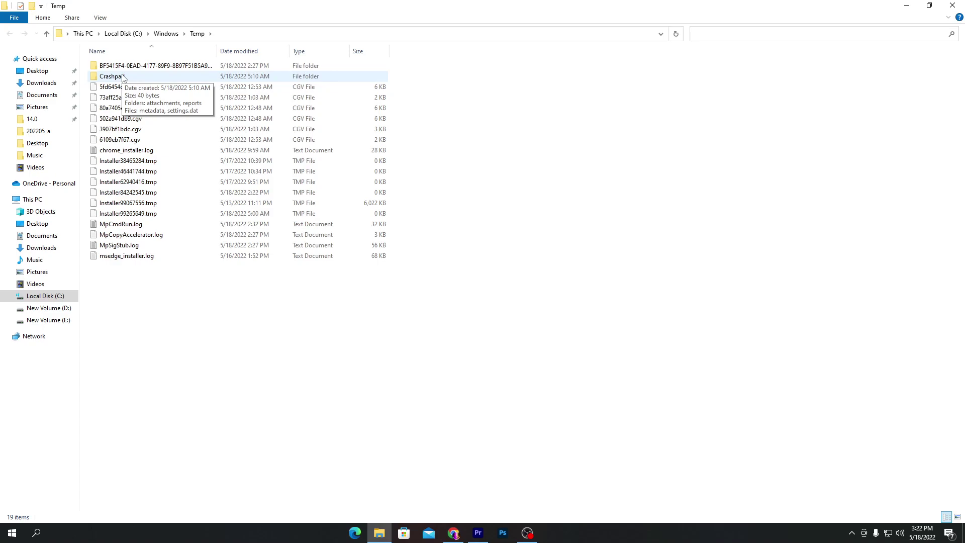
{"action": "key", "text": "ctrl+a"}
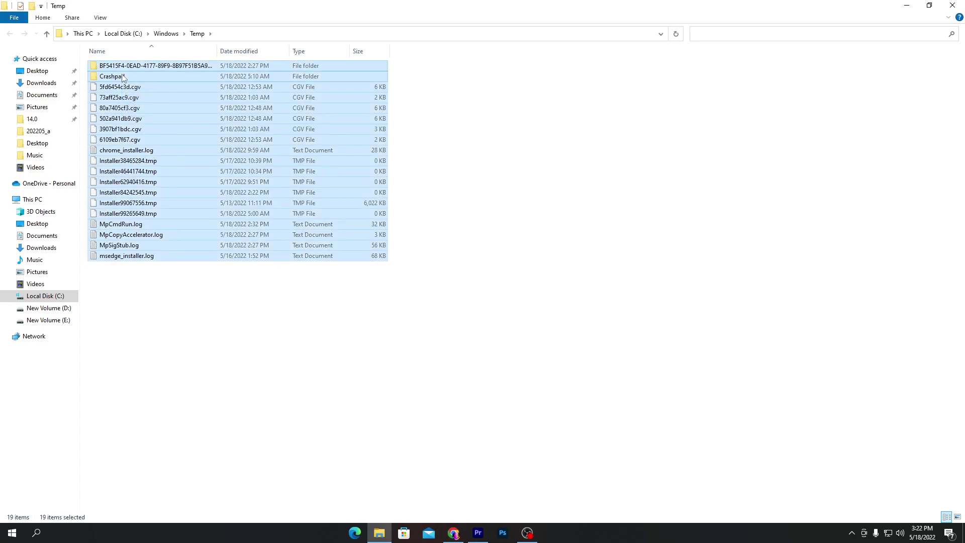
{"action": "right_click", "coordinate": [178, 144]}
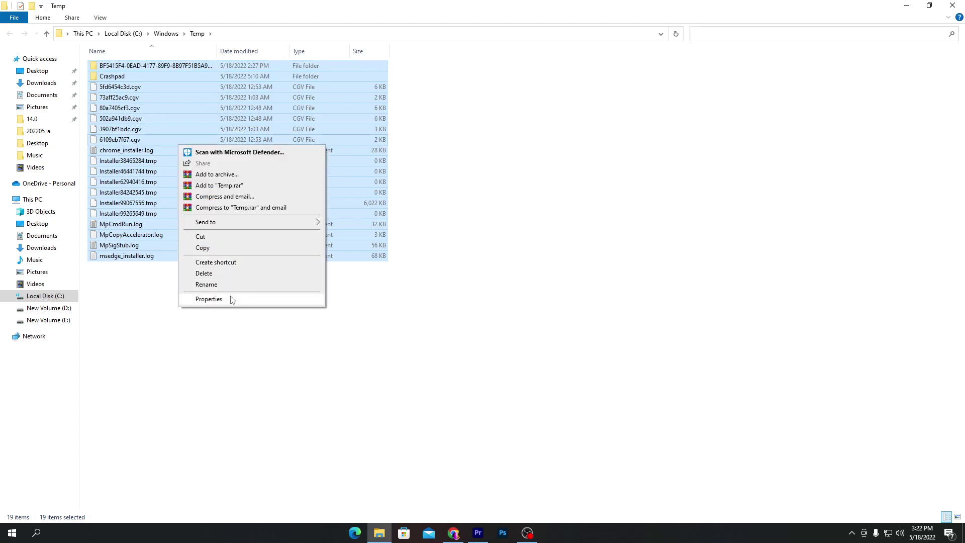
{"action": "left_click", "coordinate": [210, 273]}
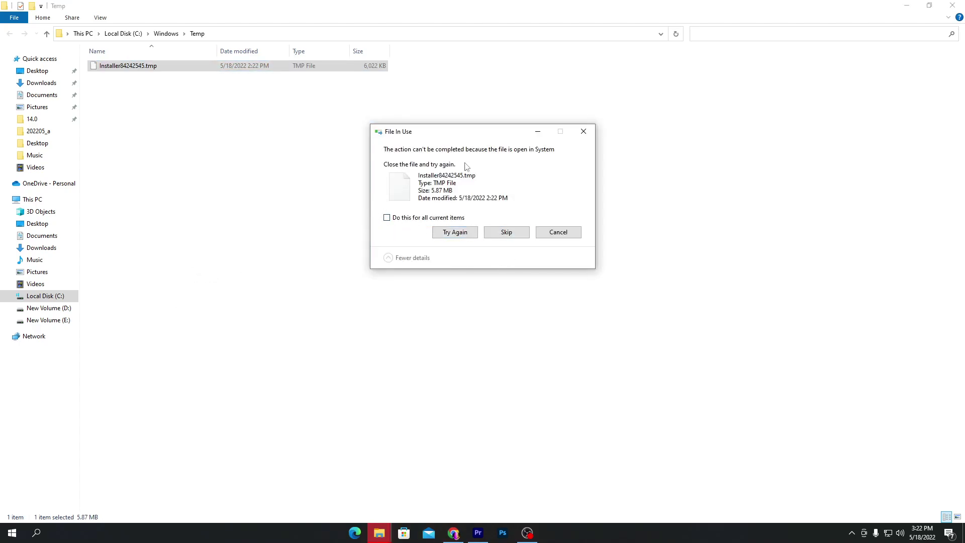
{"action": "left_click", "coordinate": [506, 233]}
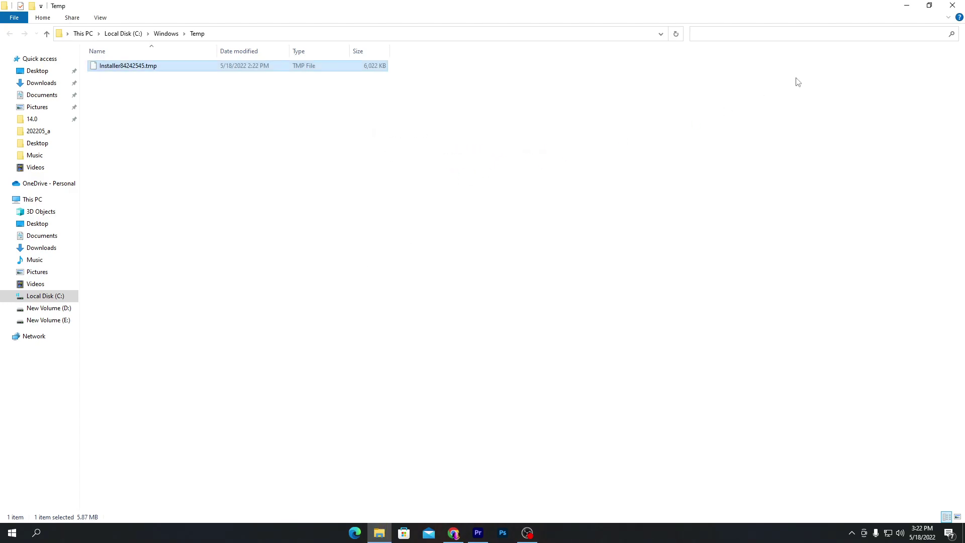
{"action": "left_click", "coordinate": [952, 5]}
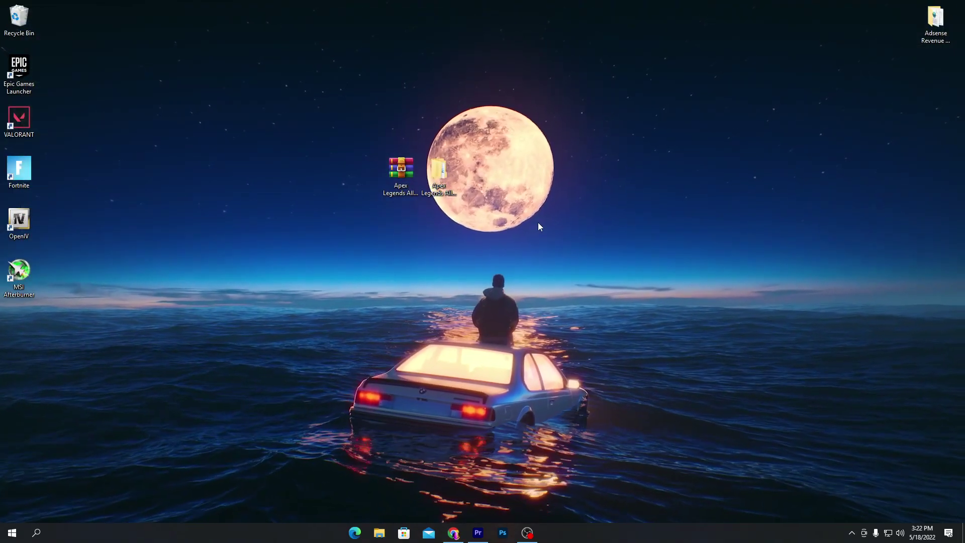
- Open the user's %TEMP% folder from the Run dialog
{"action": "key", "text": "super+r"}
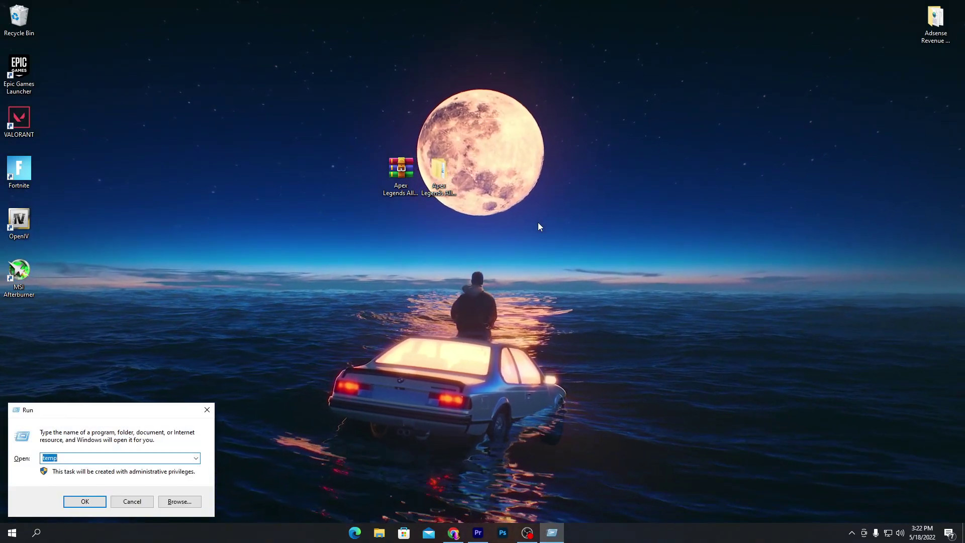
{"action": "type", "text": "%TEMP%"}
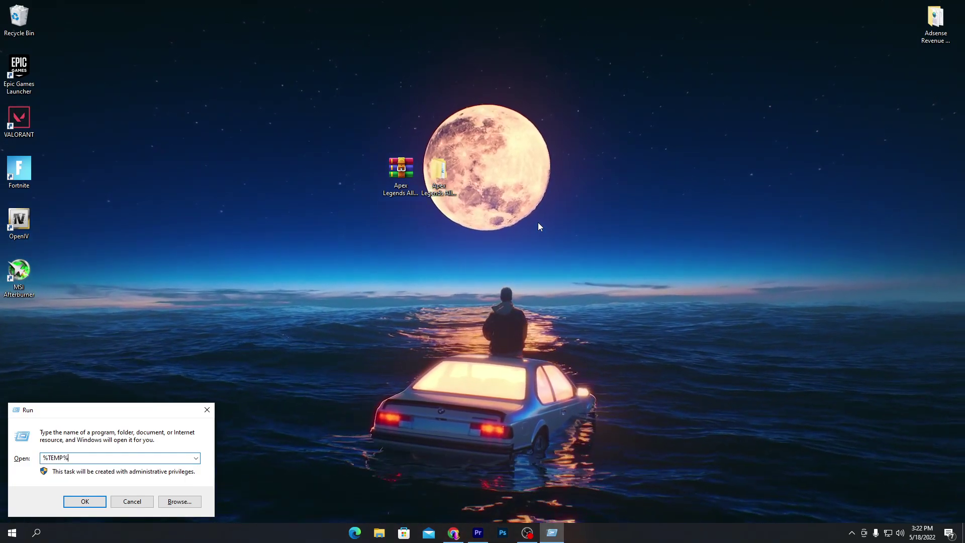
{"action": "key", "text": "Return"}
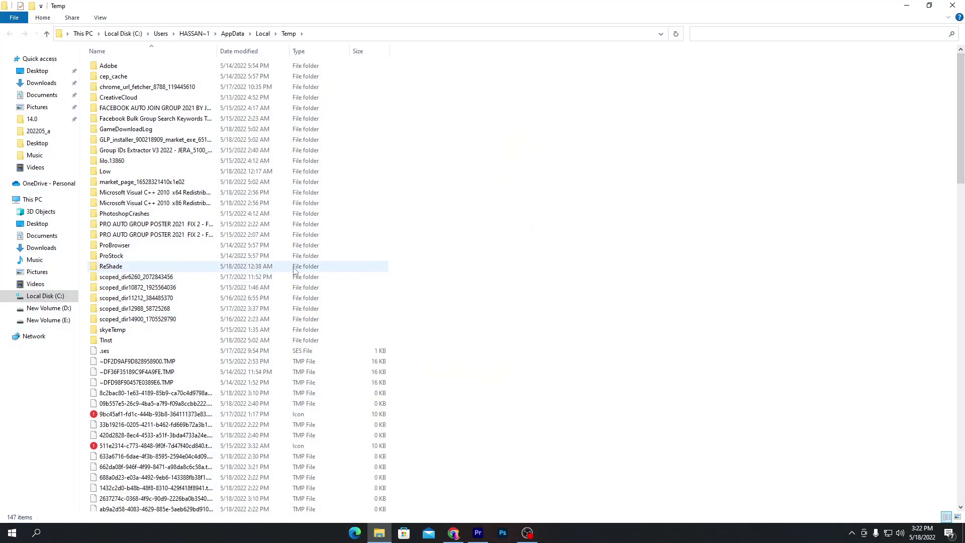
- Delete all items in the user Temp folder, skipping every in-use item
{"action": "key", "text": "ctrl+a"}
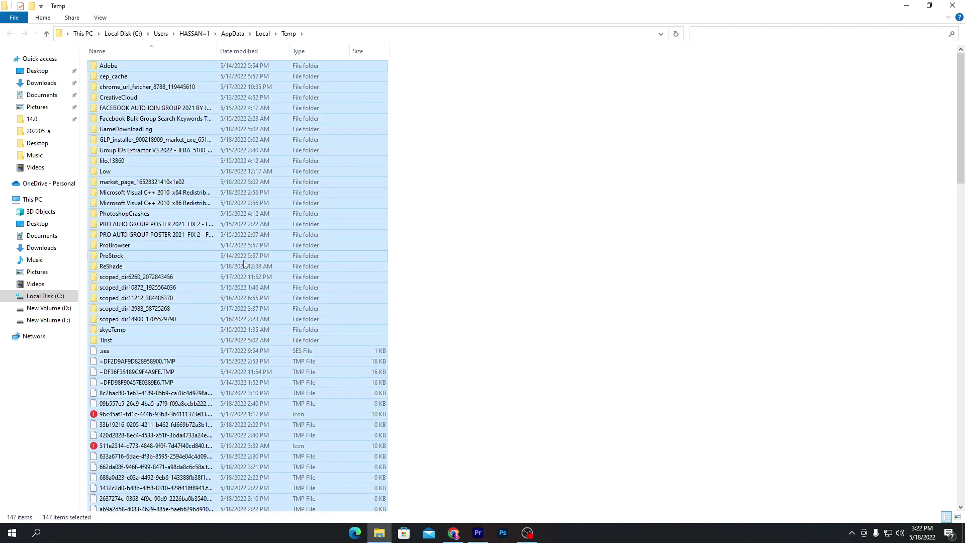
{"action": "key", "text": "Delete"}
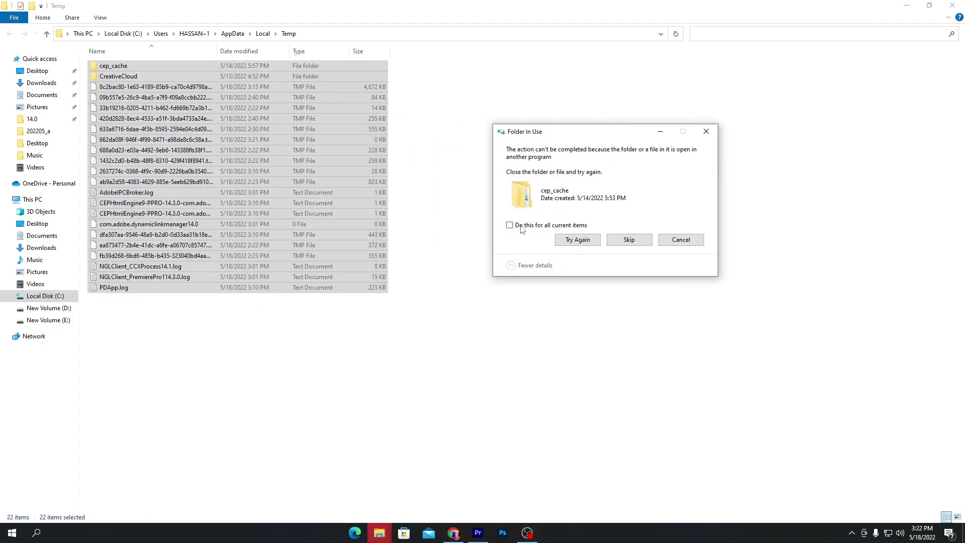
{"action": "left_click", "coordinate": [509, 226]}
{"action": "left_click", "coordinate": [629, 240]}
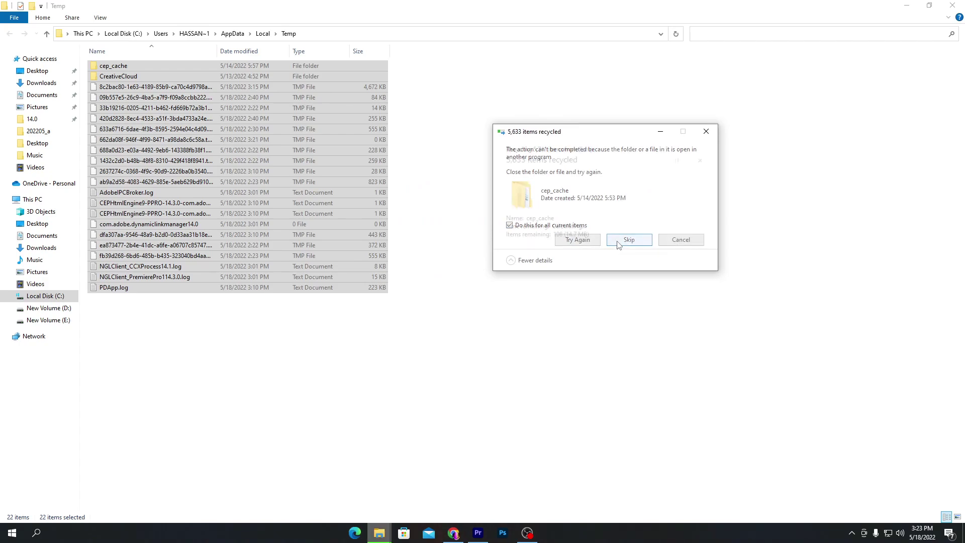